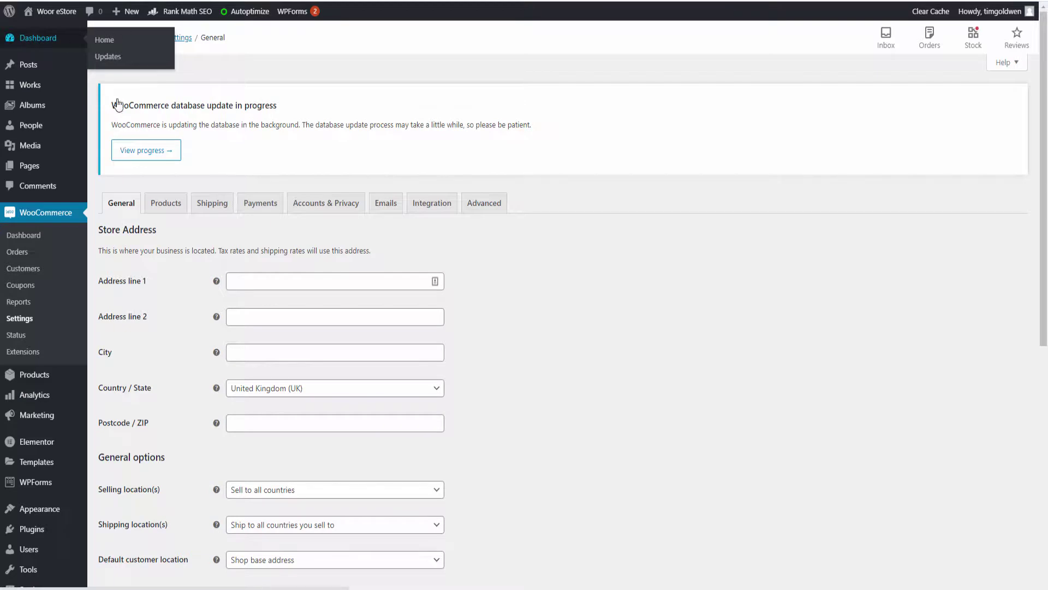
# Return to the WordPress dashboard home
pyautogui.click(105, 39)
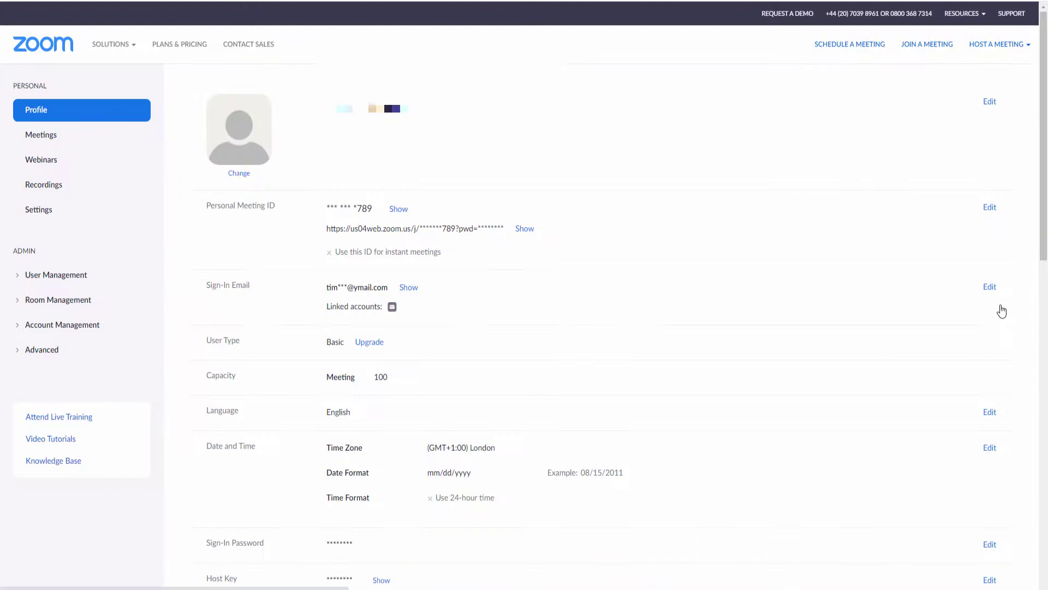
# Open the Zoom Meetings list, then scroll through the App Marketplace apps
pyautogui.click(40, 138)
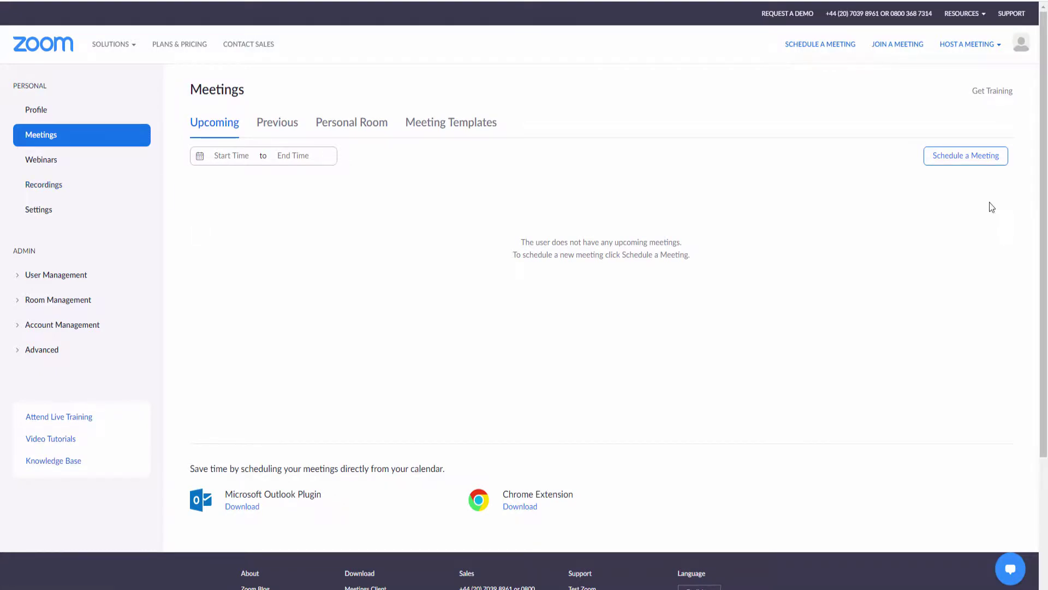
pyautogui.scroll(-3, 990, 206)
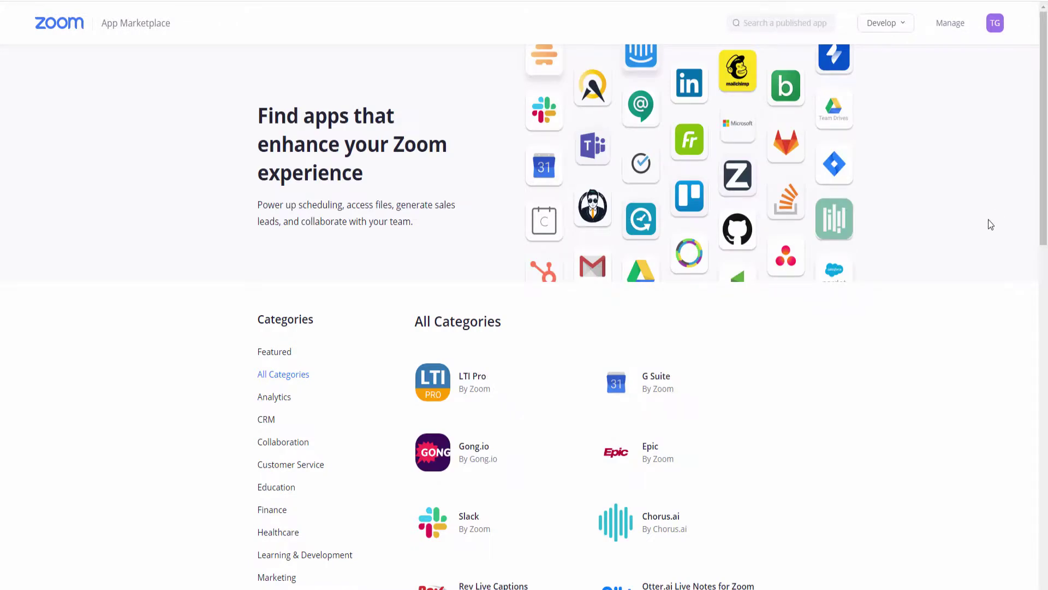
pyautogui.scroll(-5, 958, 299)
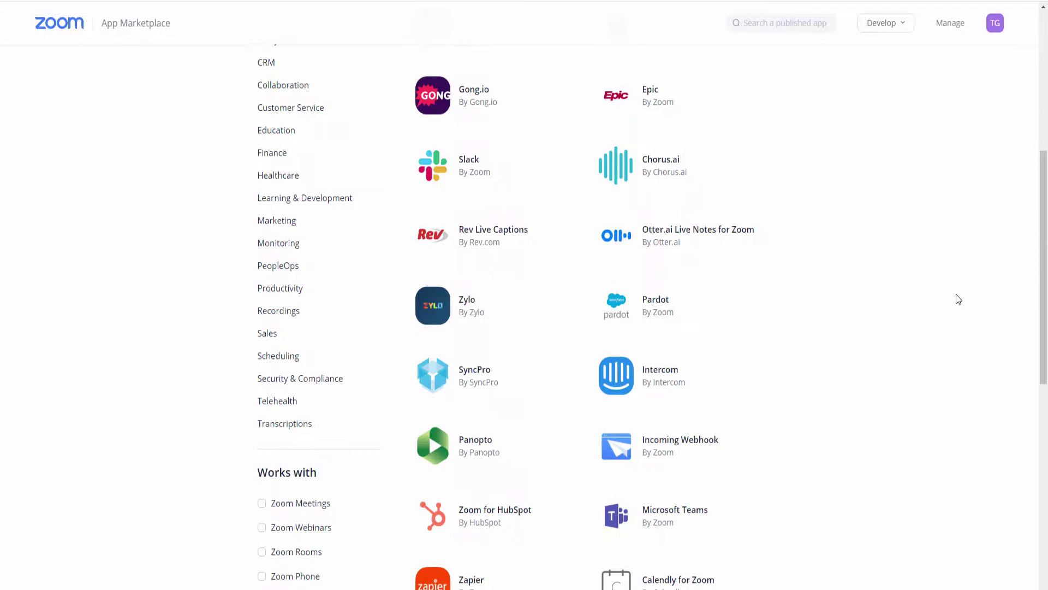
pyautogui.scroll(-5, 958, 299)
pyautogui.scroll(-2, 959, 299)
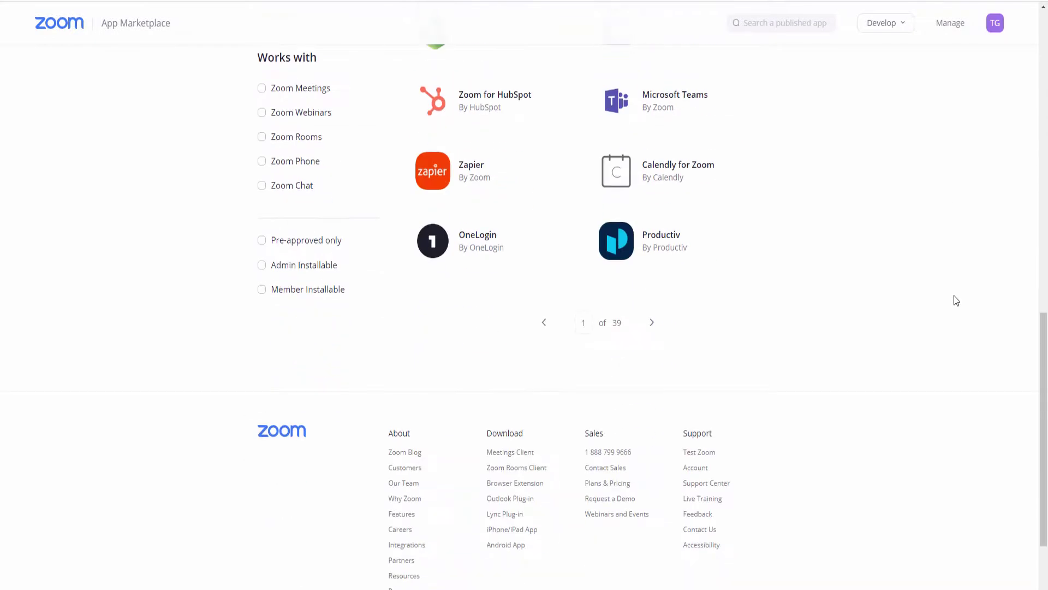
# Build a new JWT app from the Develop menu, naming it 'Wordpress Meeting'
pyautogui.scroll(15, 955, 296)
pyautogui.moveTo(896, 29)
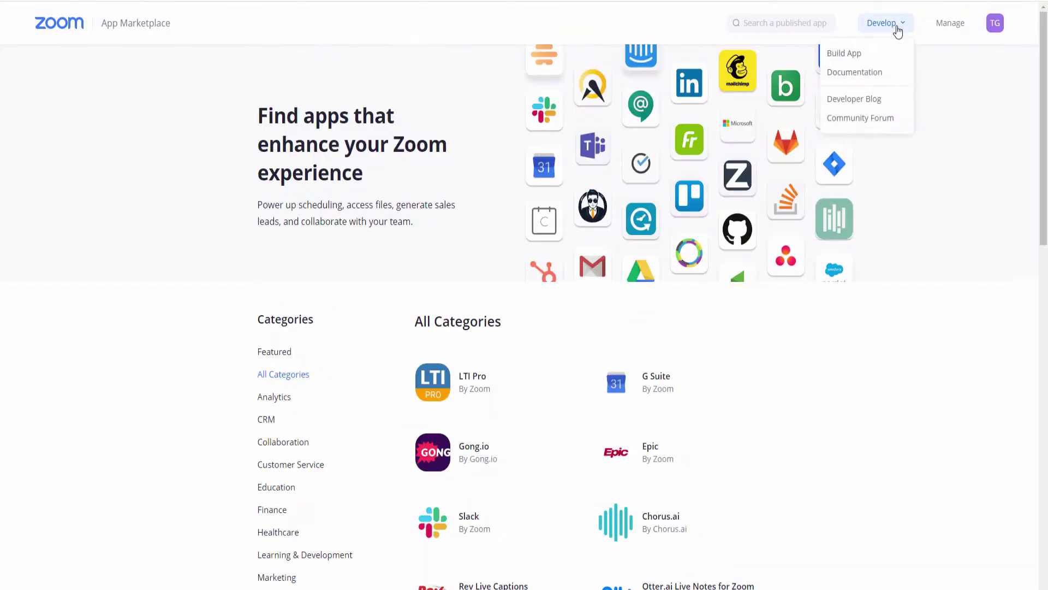
pyautogui.click(843, 59)
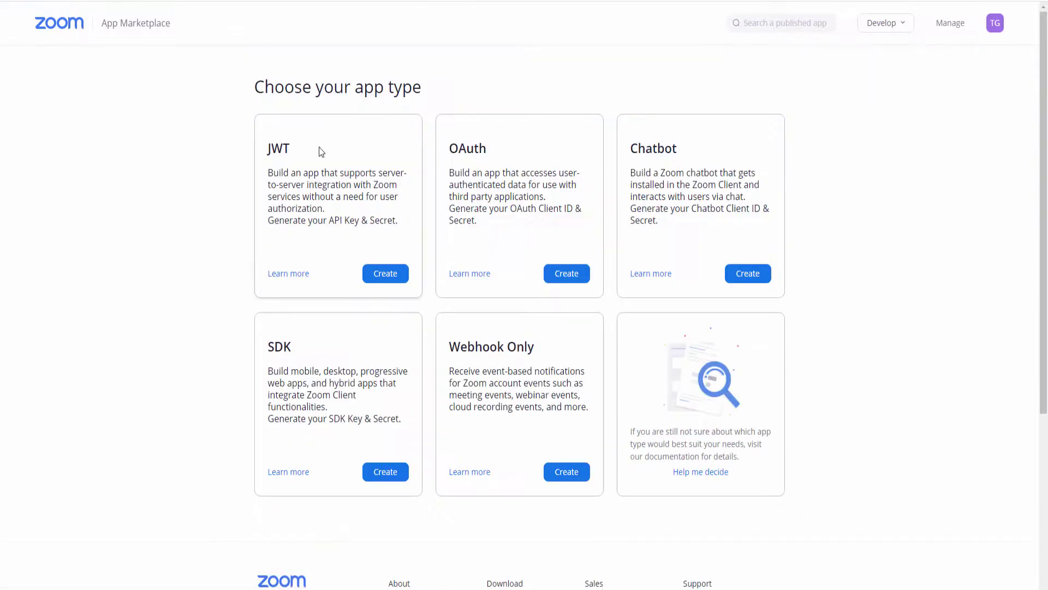
pyautogui.scroll(-5, 452, 203)
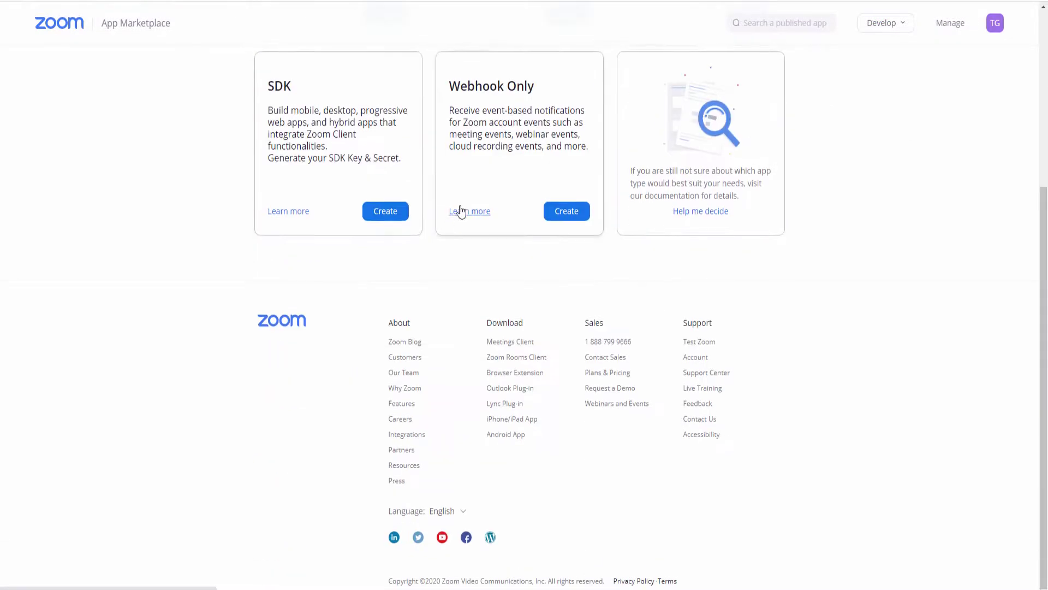
pyautogui.scroll(5, 460, 211)
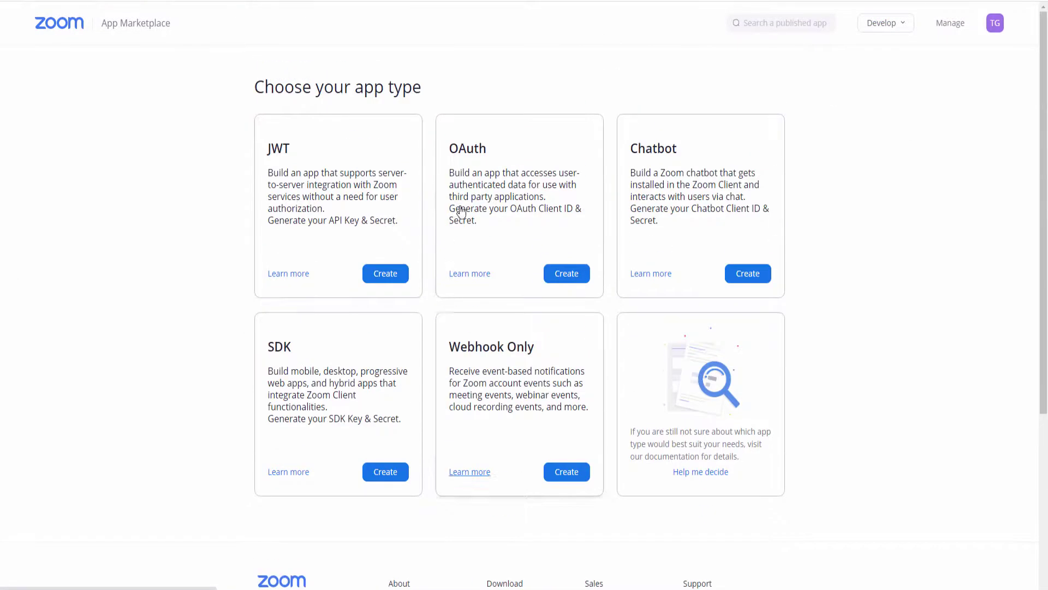
pyautogui.click(384, 276)
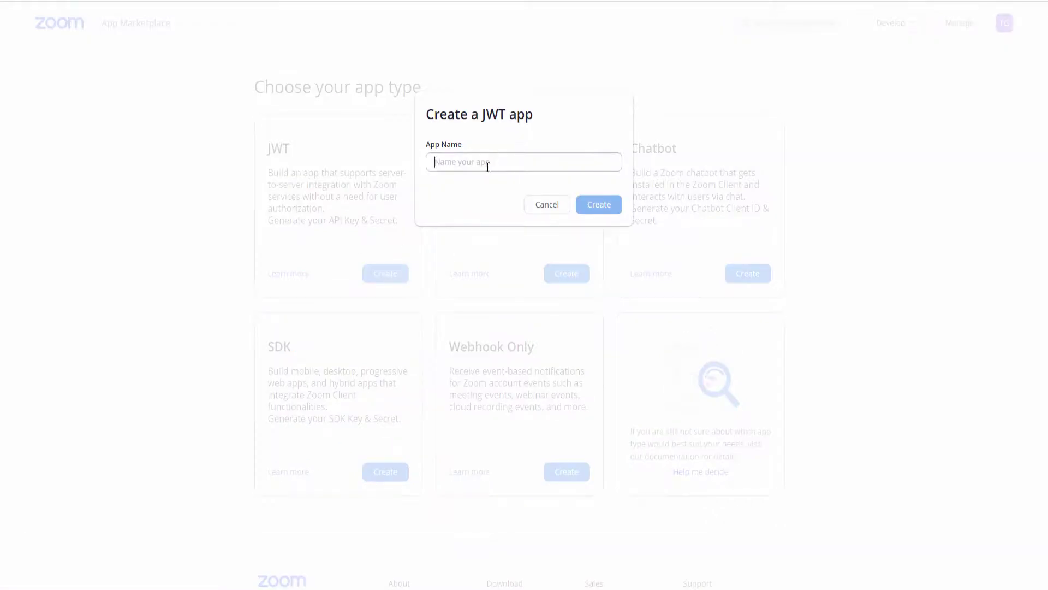
pyautogui.write('Wordp')
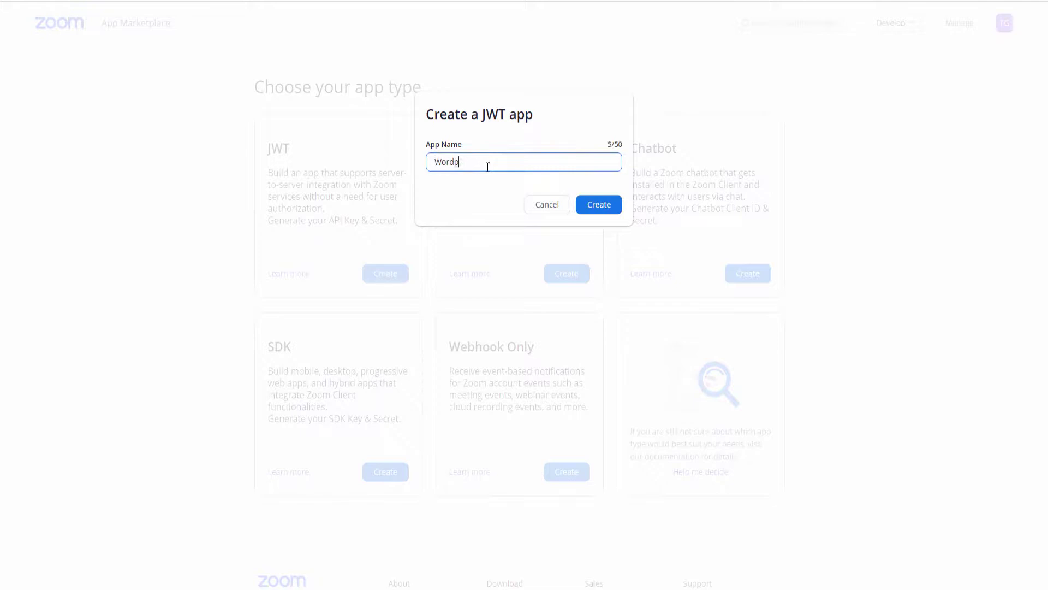
pyautogui.write('ress test')
pyautogui.moveTo(478, 163); pyautogui.dragTo(518, 163)
pyautogui.write('Meeting')
pyautogui.click(598, 206)
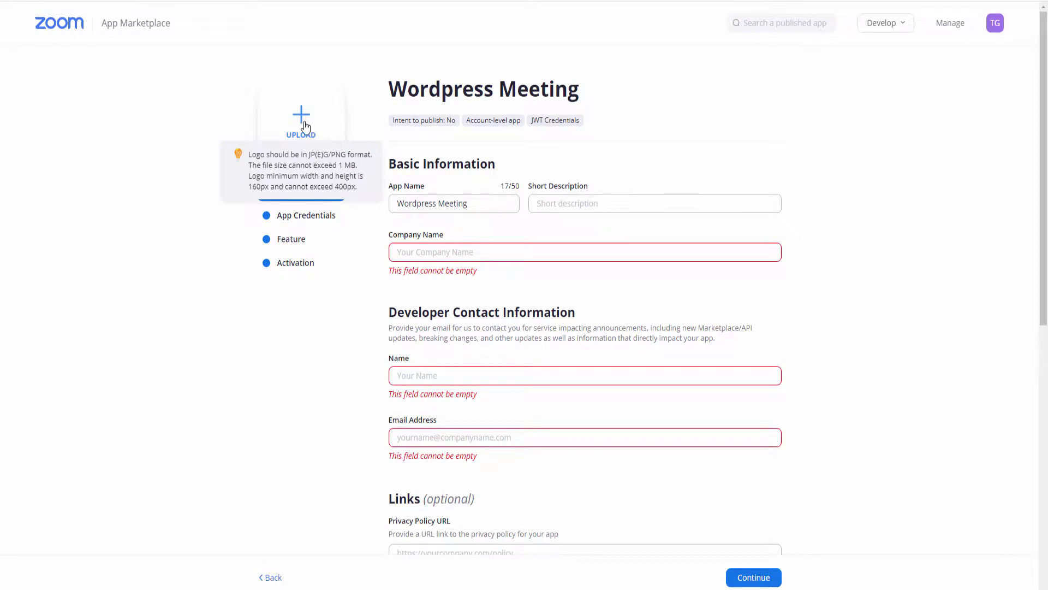
# Enter the short description 'Testing app' and company name 'OSC'
pyautogui.click(309, 126)
pyautogui.click(579, 204)
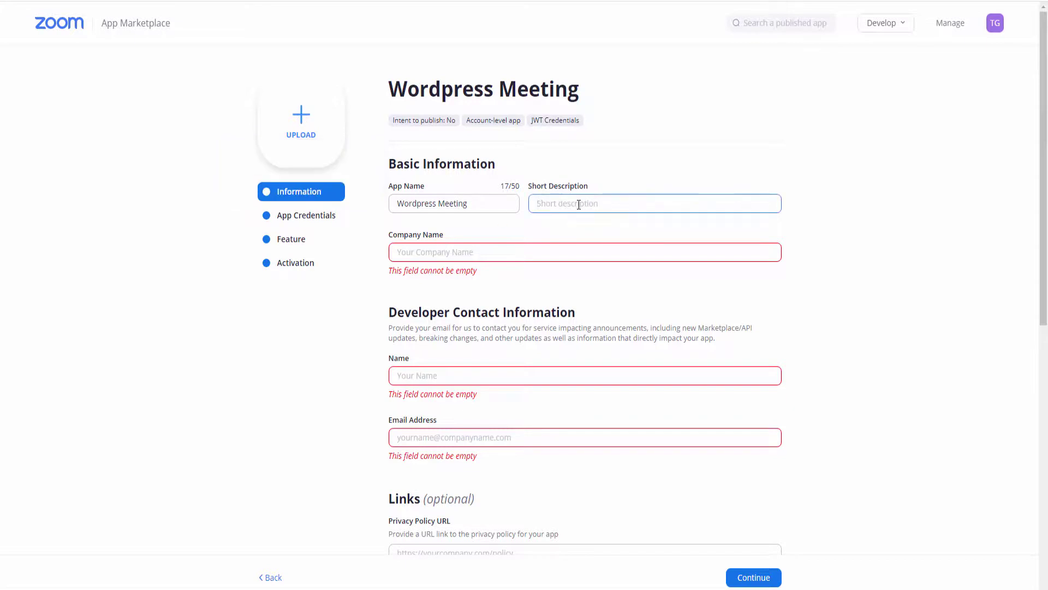
pyautogui.write('Testing app')
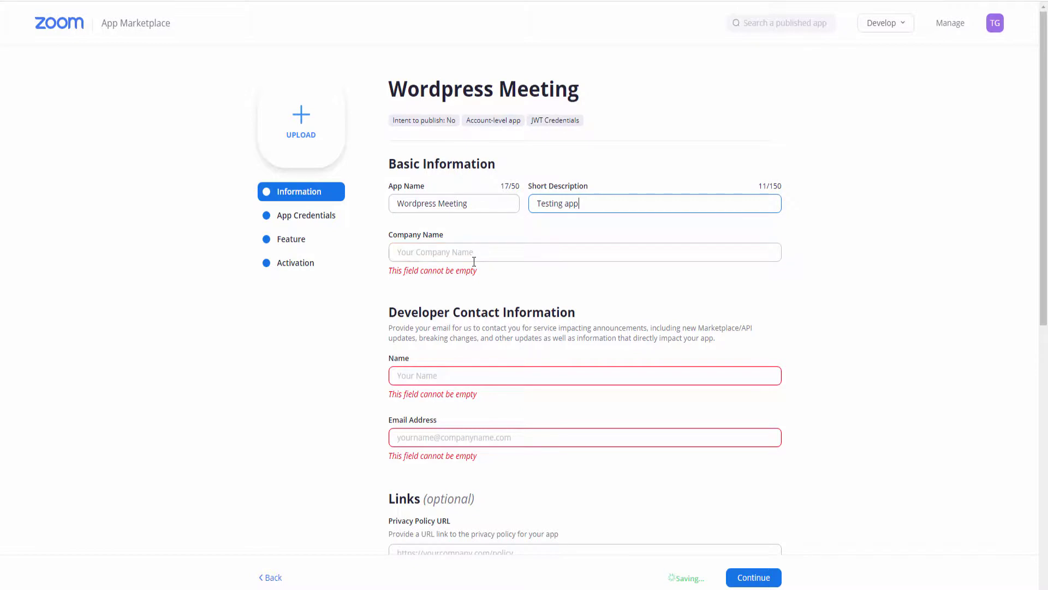
pyautogui.click(493, 249)
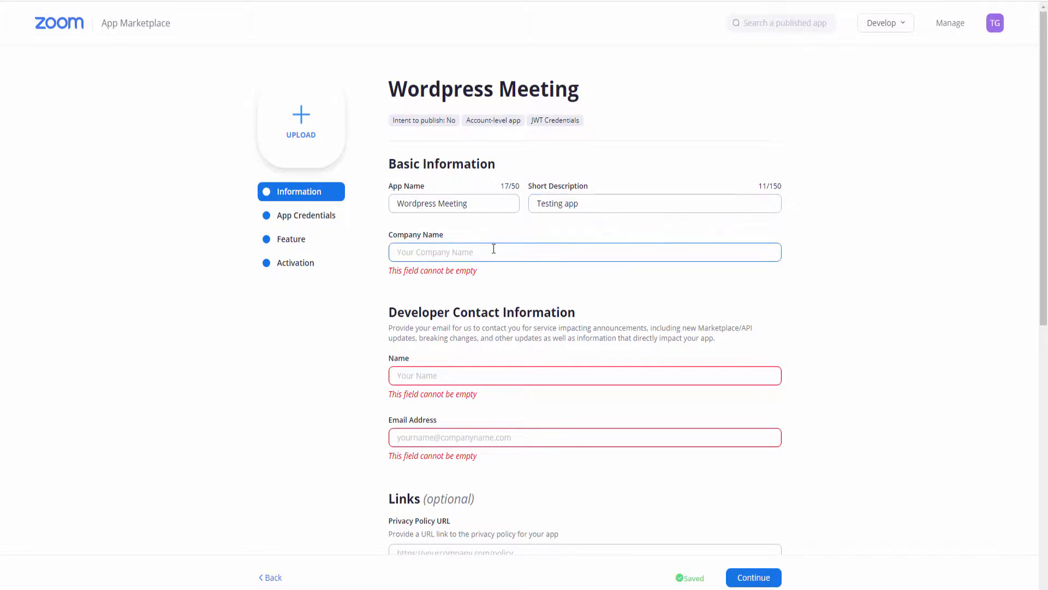
pyautogui.write('OSC')
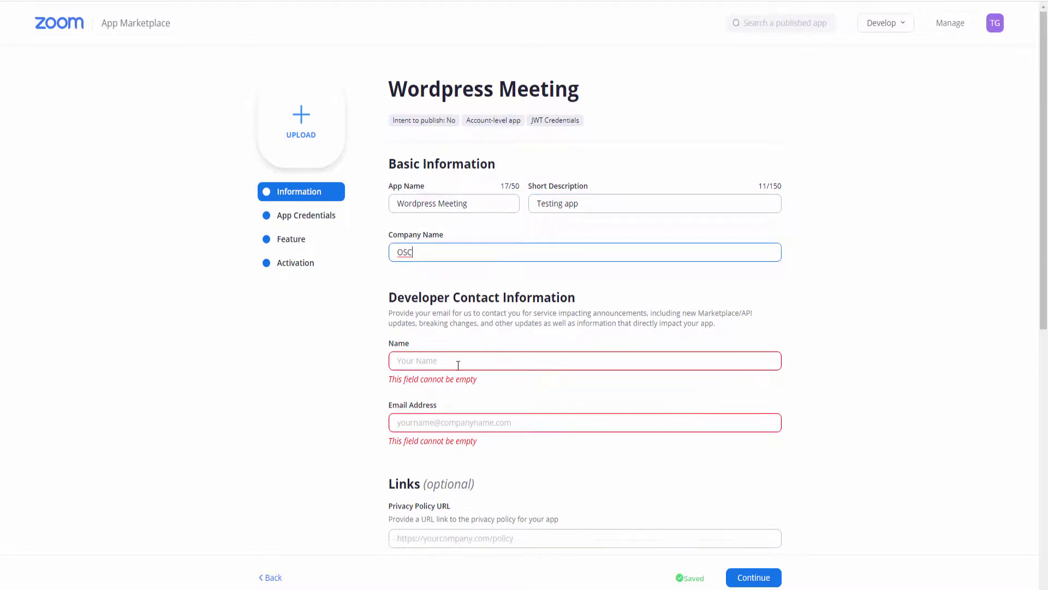
# Enter the developer's name and e-mail, continue to App Credentials, then return to WordPress
pyautogui.click(458, 361)
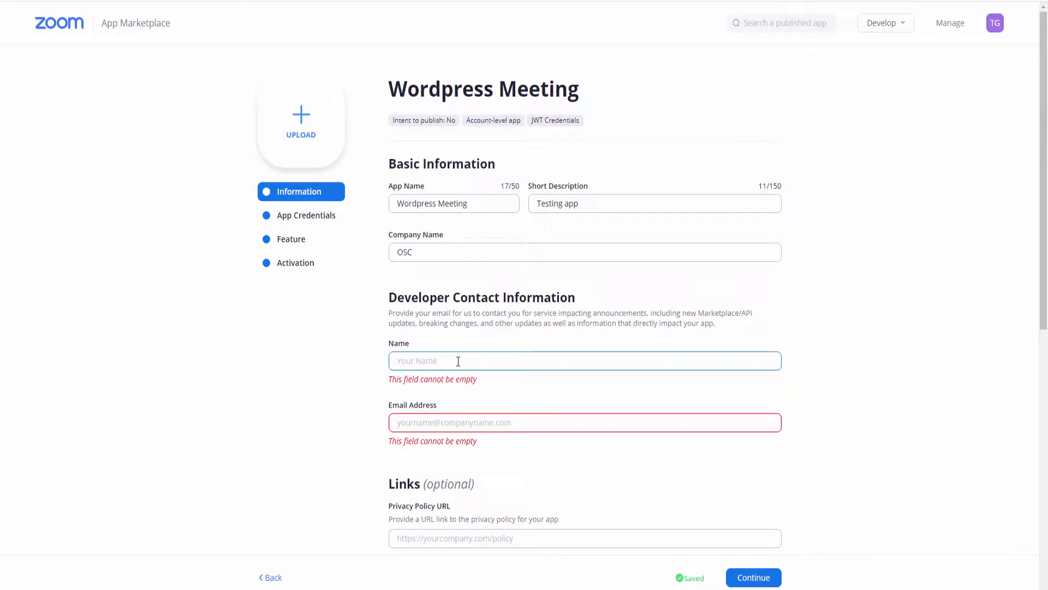
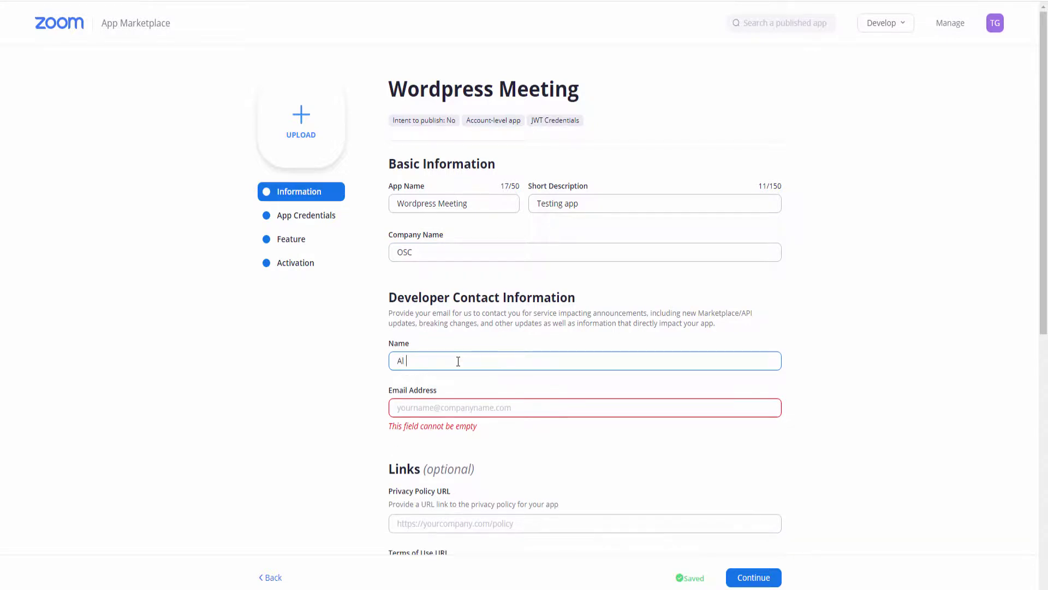
pyautogui.press('Tab')
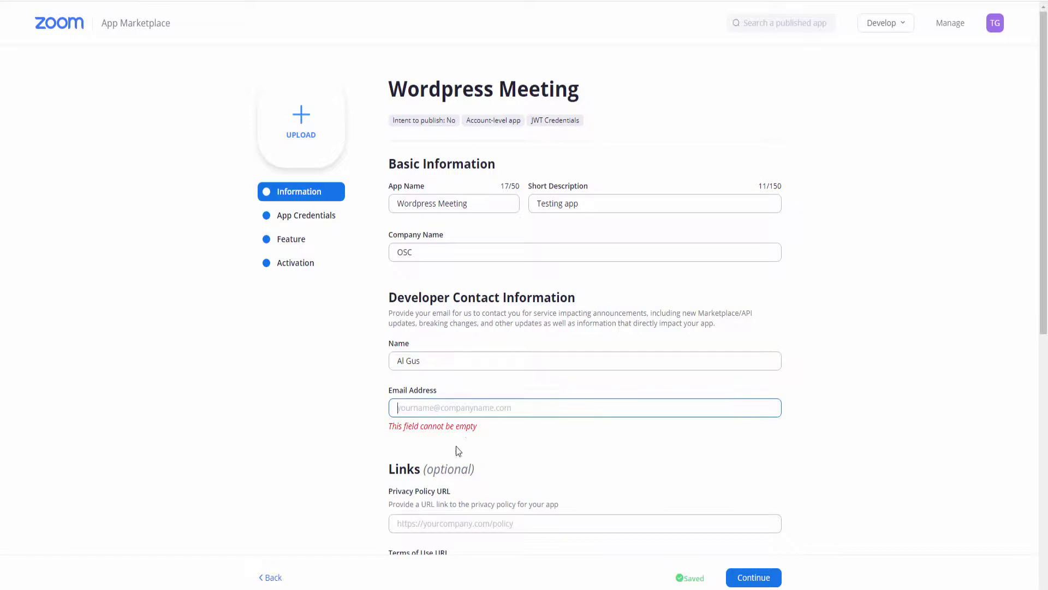
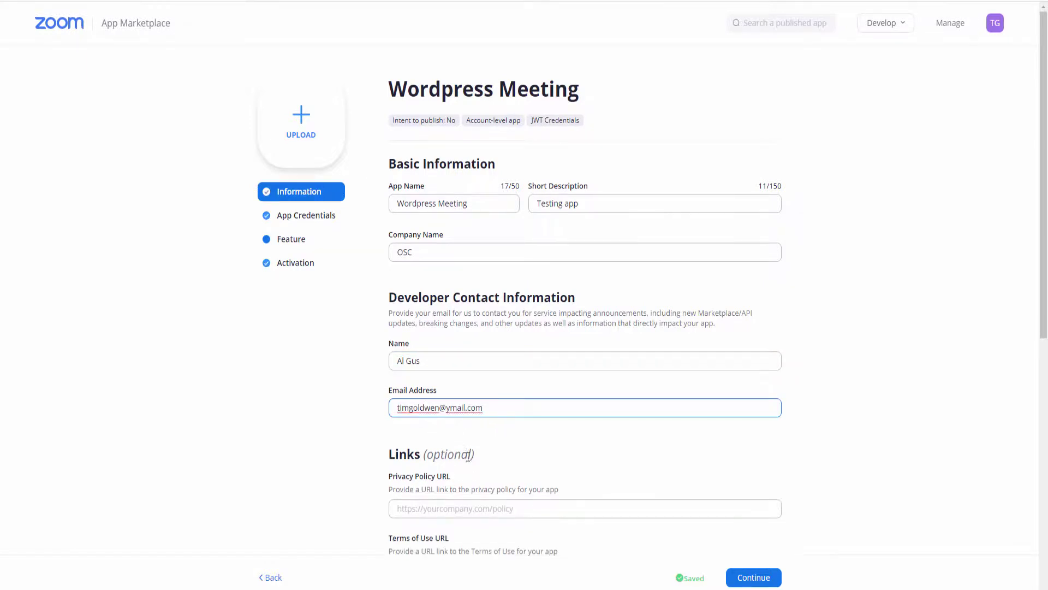
pyautogui.scroll(-4, 468, 456)
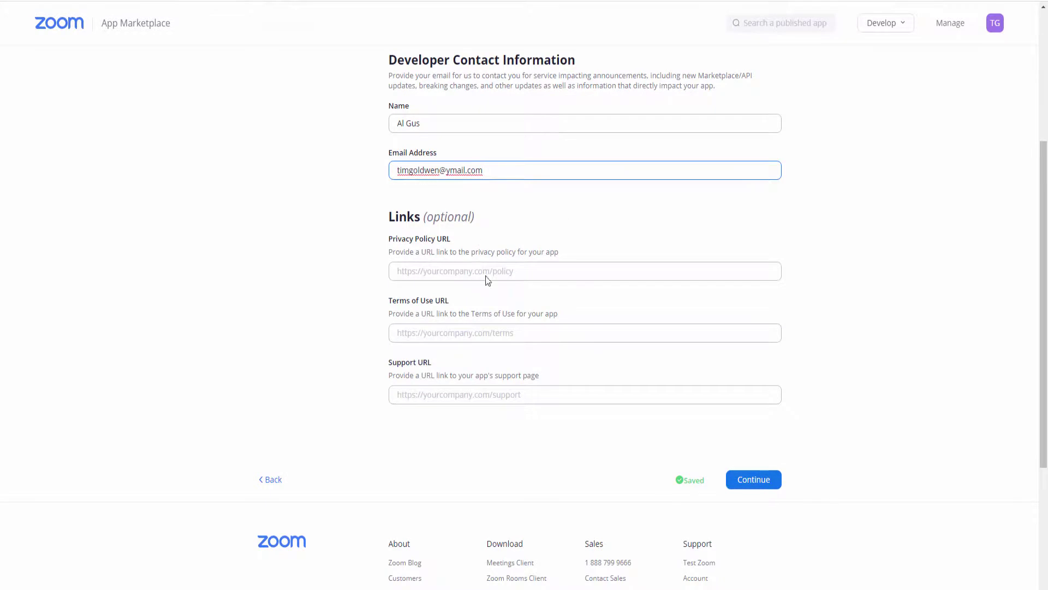
pyautogui.scroll(1, 580, 352)
pyautogui.scroll(-2, 655, 393)
pyautogui.click(752, 422)
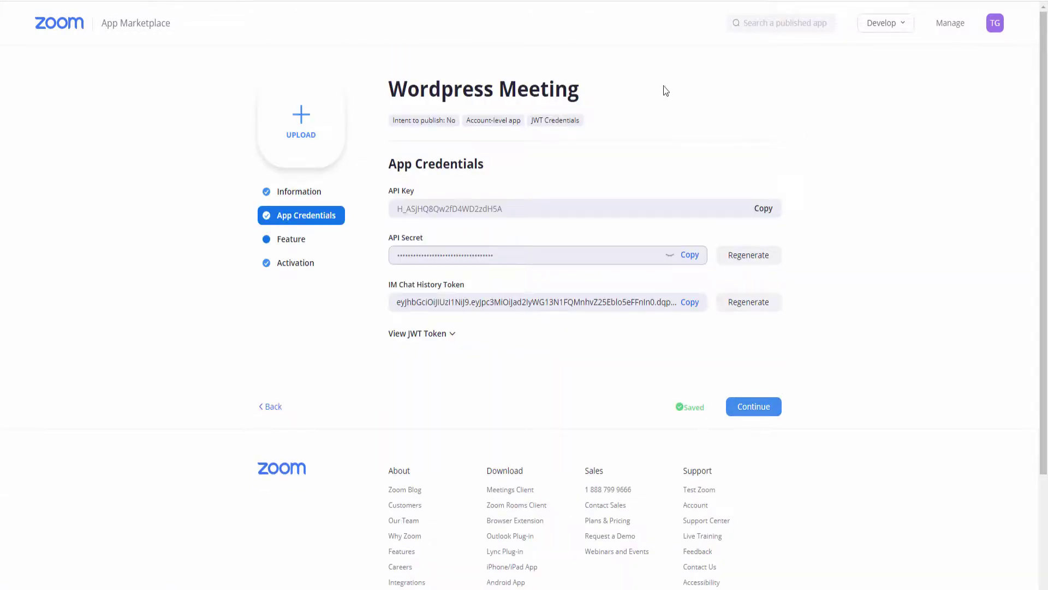
pyautogui.hotkey('ctrl', 'Tab')
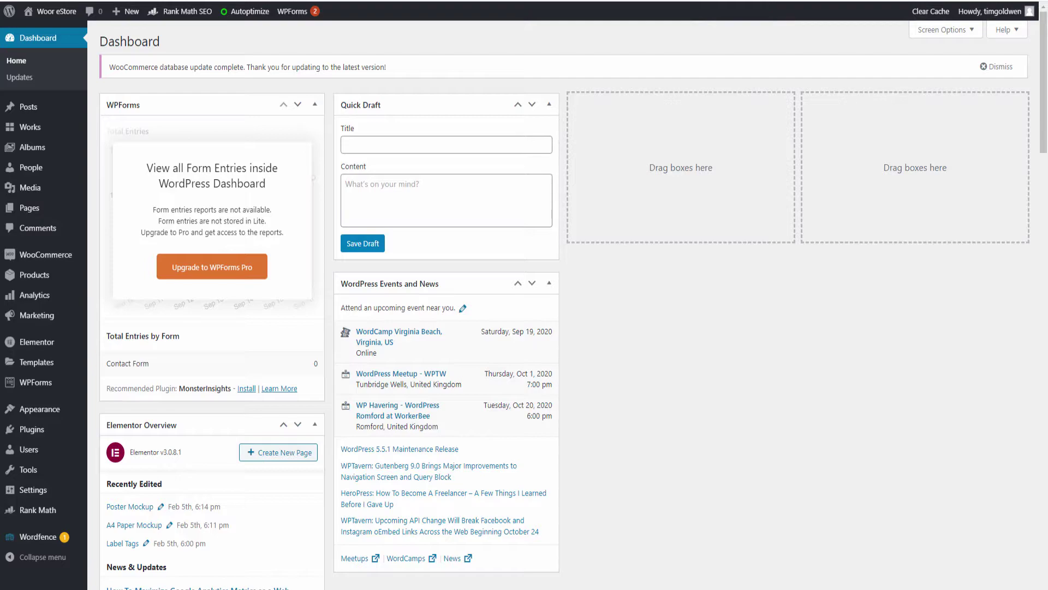
# Search plugins for 'zoom', then install and activate eRoom – Zoom Meetings & Webinar
pyautogui.moveTo(32, 432)
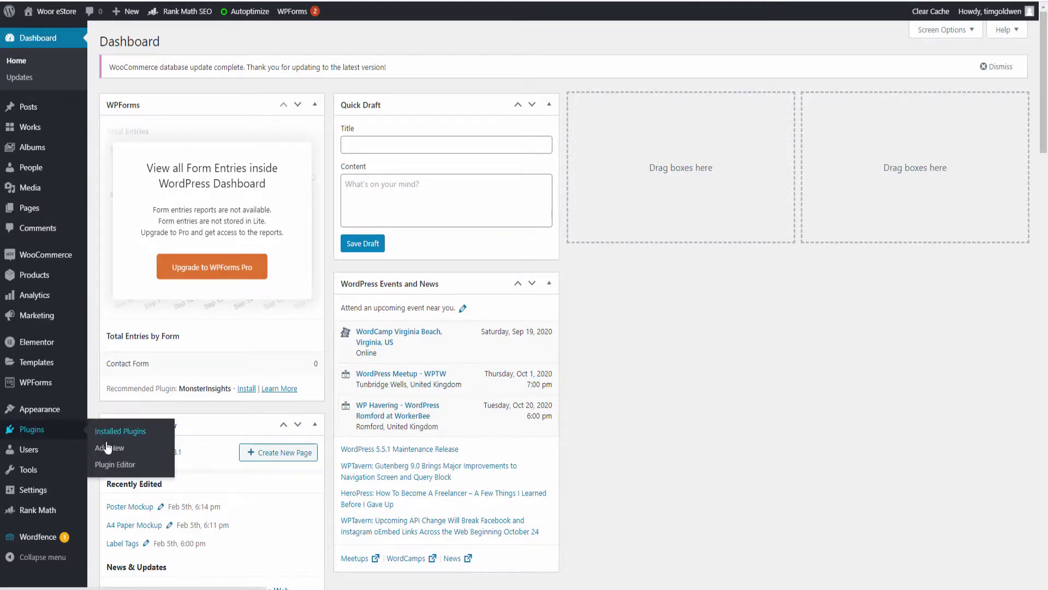
pyautogui.click(108, 448)
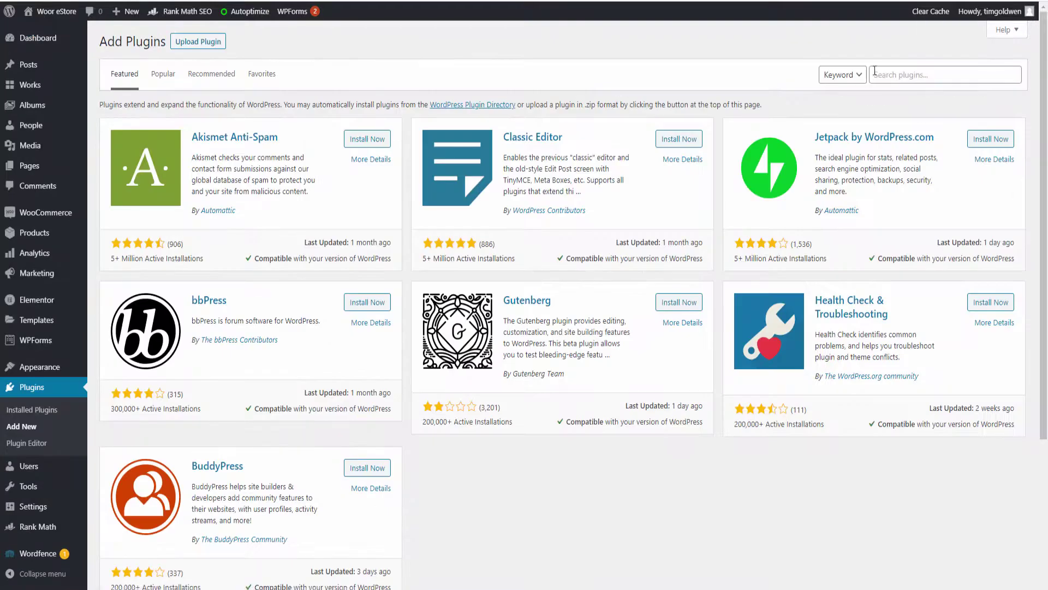
pyautogui.click(889, 75)
pyautogui.write('zoom')
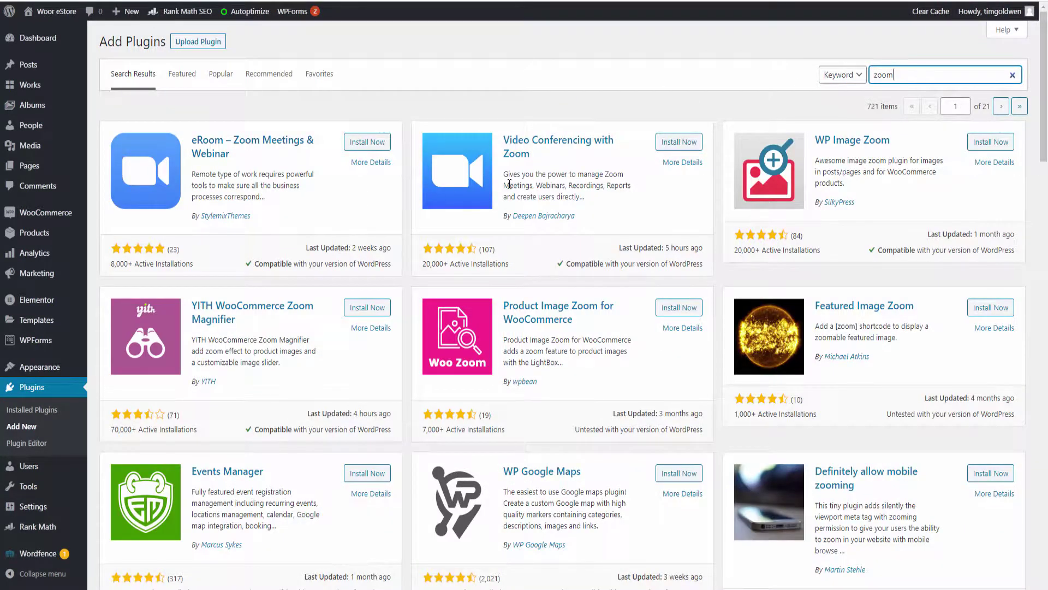
pyautogui.click(371, 143)
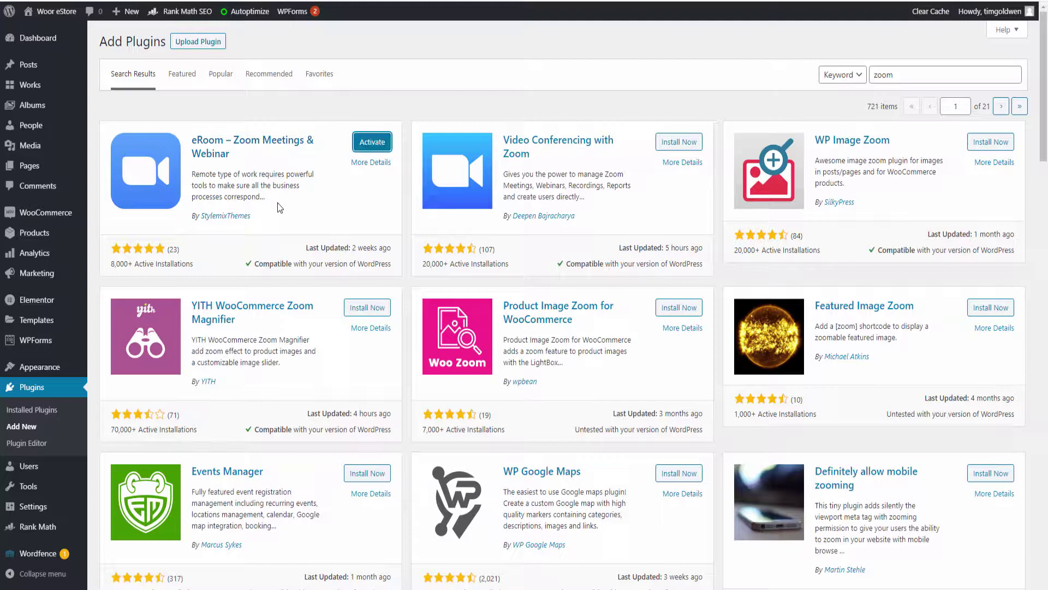
pyautogui.click(371, 142)
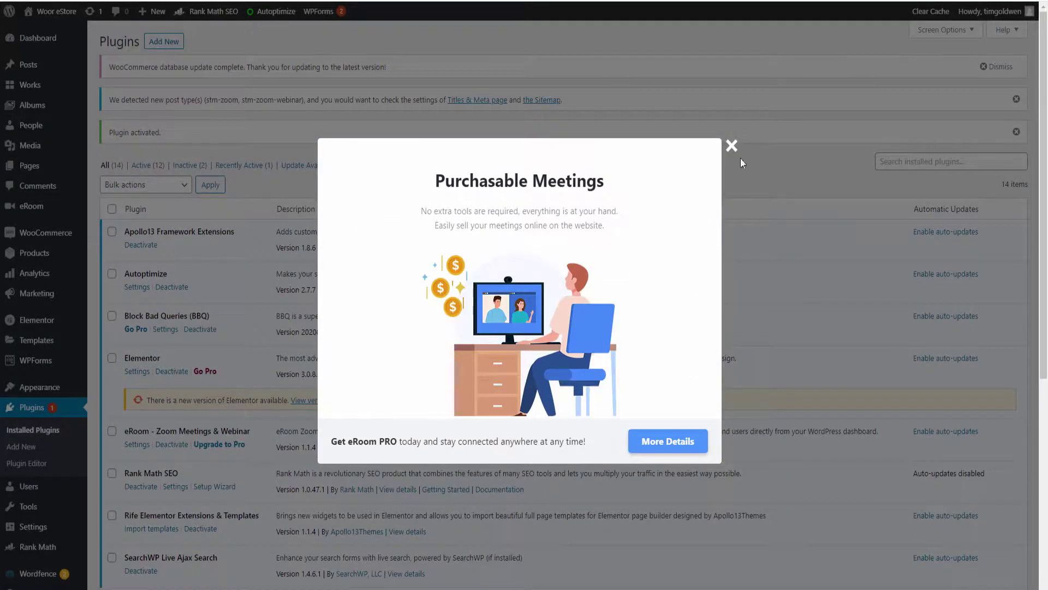
# Dismiss the eRoom promo popup and open eRoom's Zoom Settings page
pyautogui.click(731, 146)
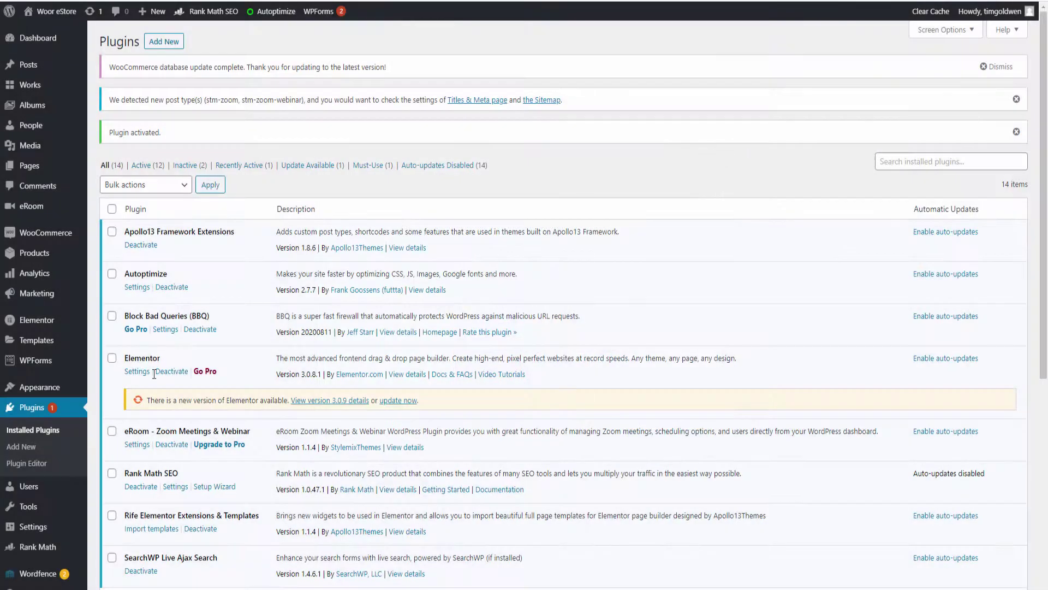
pyautogui.scroll(-2, 154, 373)
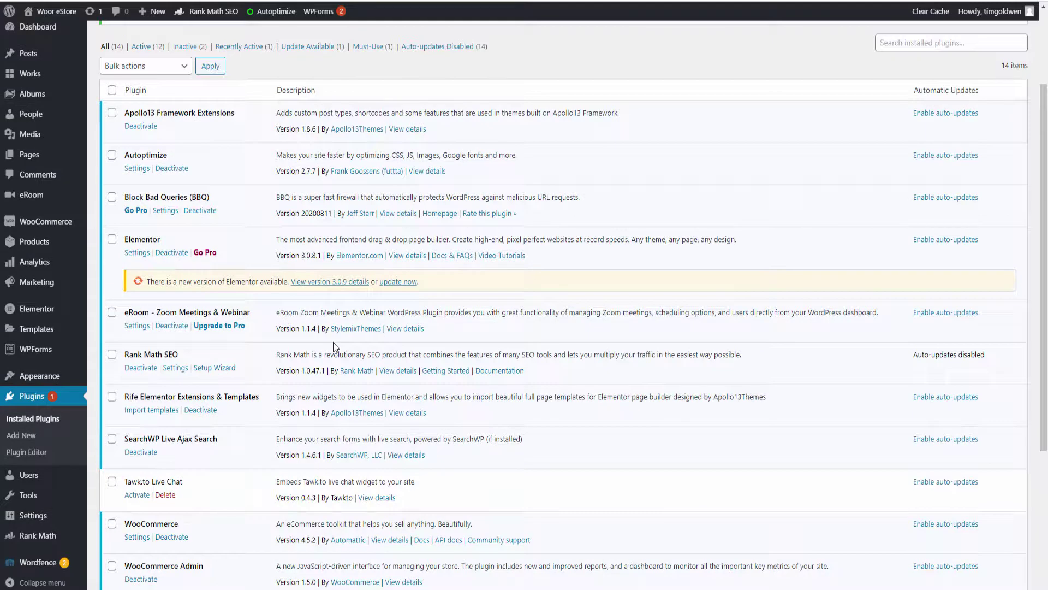
pyautogui.scroll(2, 335, 347)
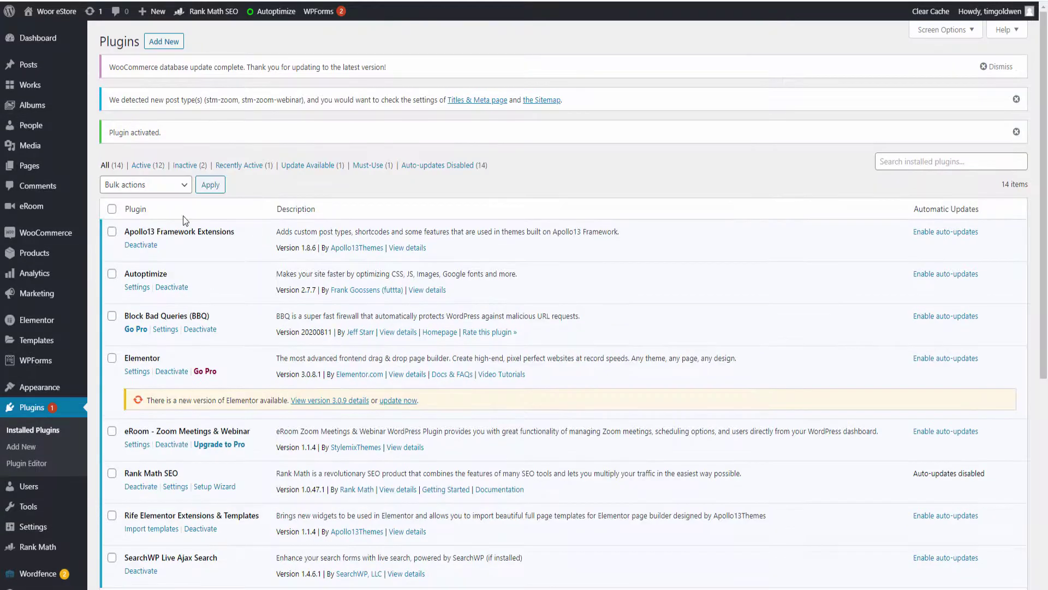
pyautogui.moveTo(30, 209)
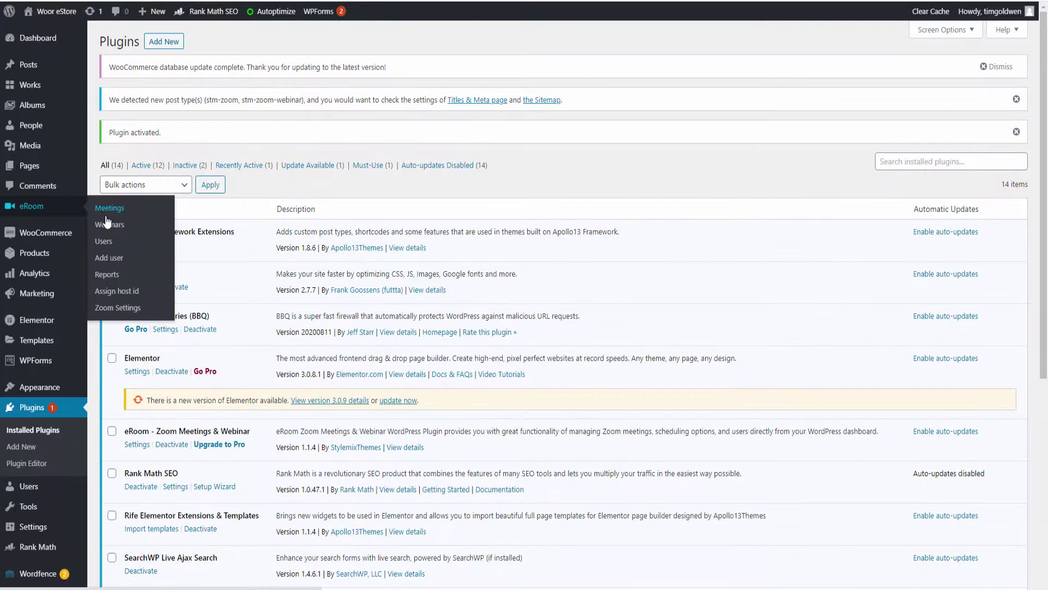
pyautogui.click(123, 309)
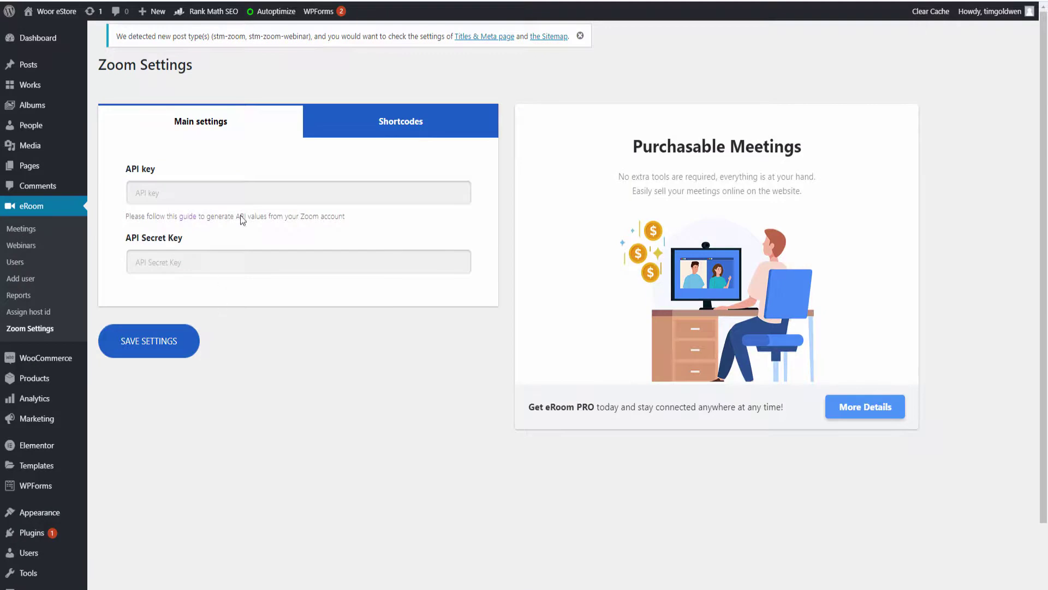
# Browse the shortcodes and Meetings pages, then come back and focus the API key field
pyautogui.click(393, 132)
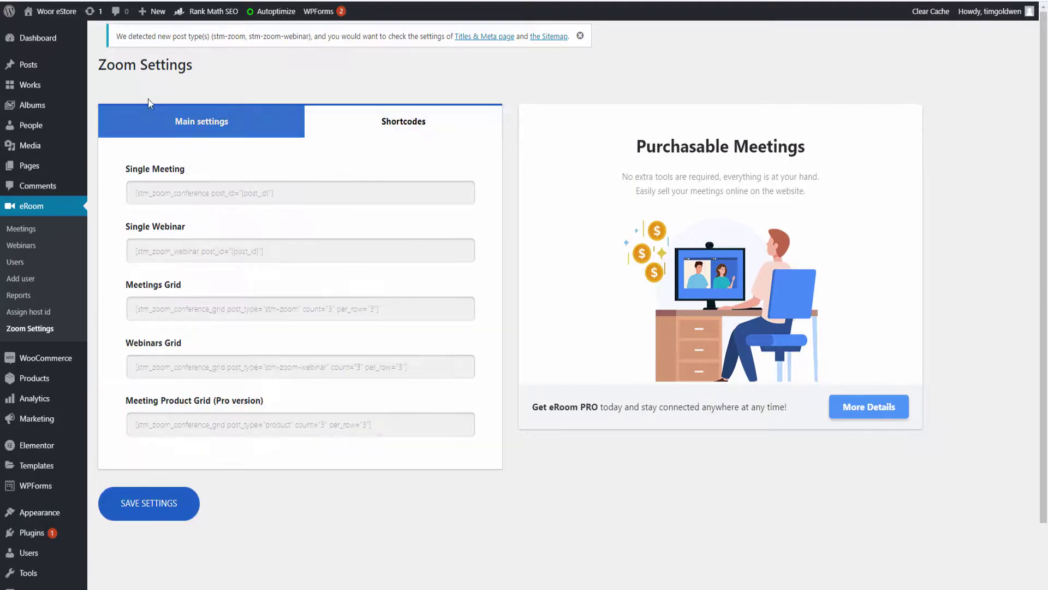
pyautogui.click(172, 119)
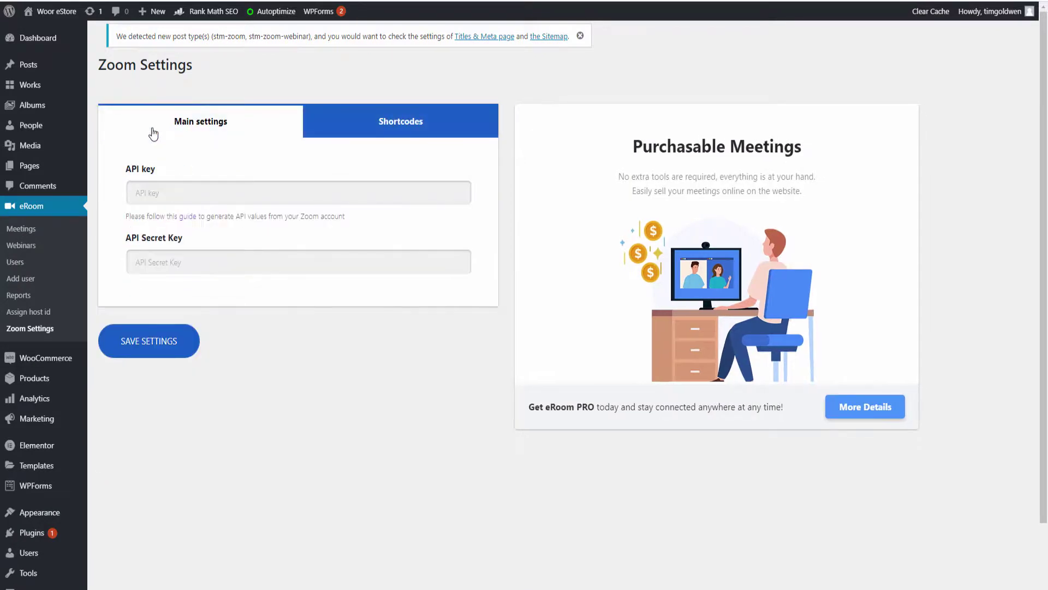
pyautogui.click(21, 229)
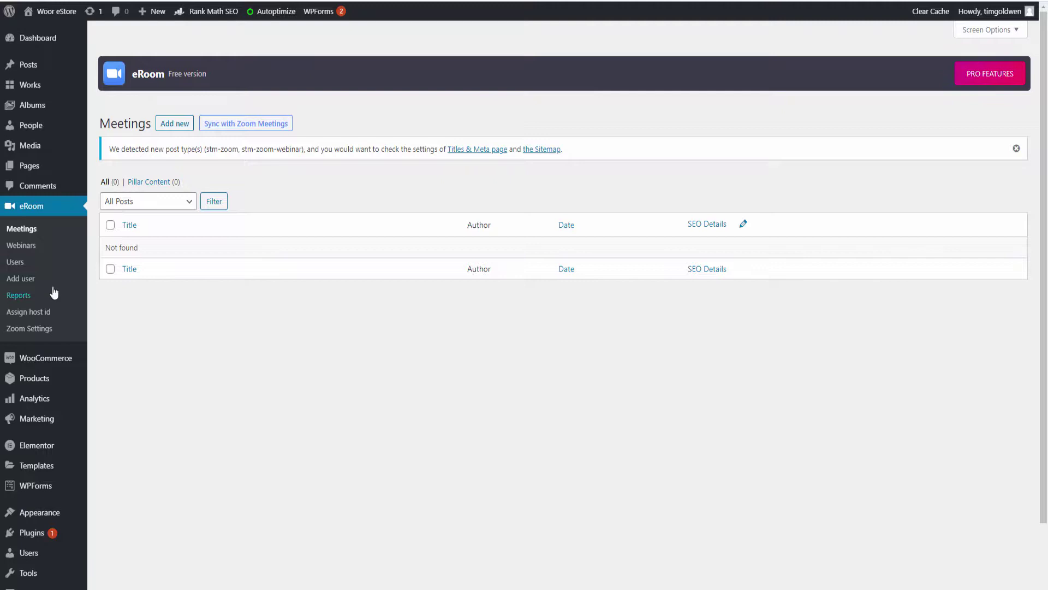
pyautogui.click(30, 330)
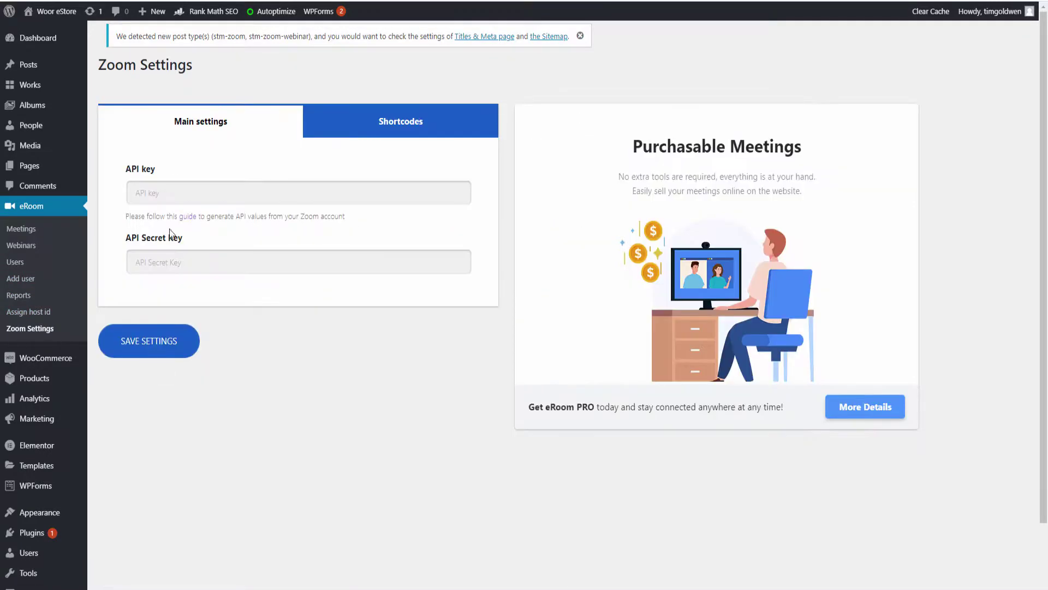
pyautogui.click(161, 199)
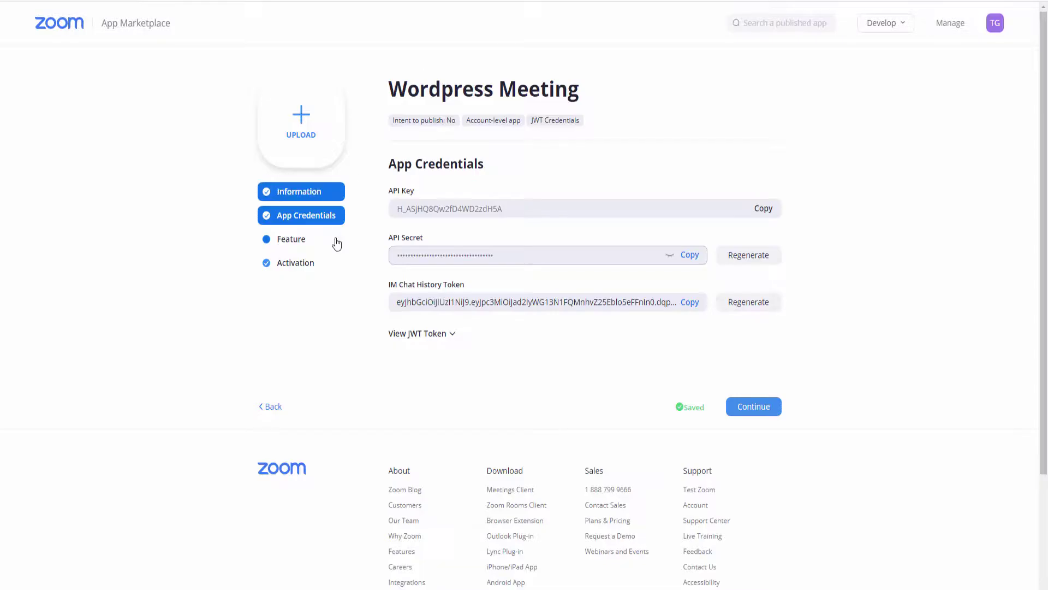
# Copy the Zoom app's API key into eRoom's API key field
pyautogui.click(763, 208)
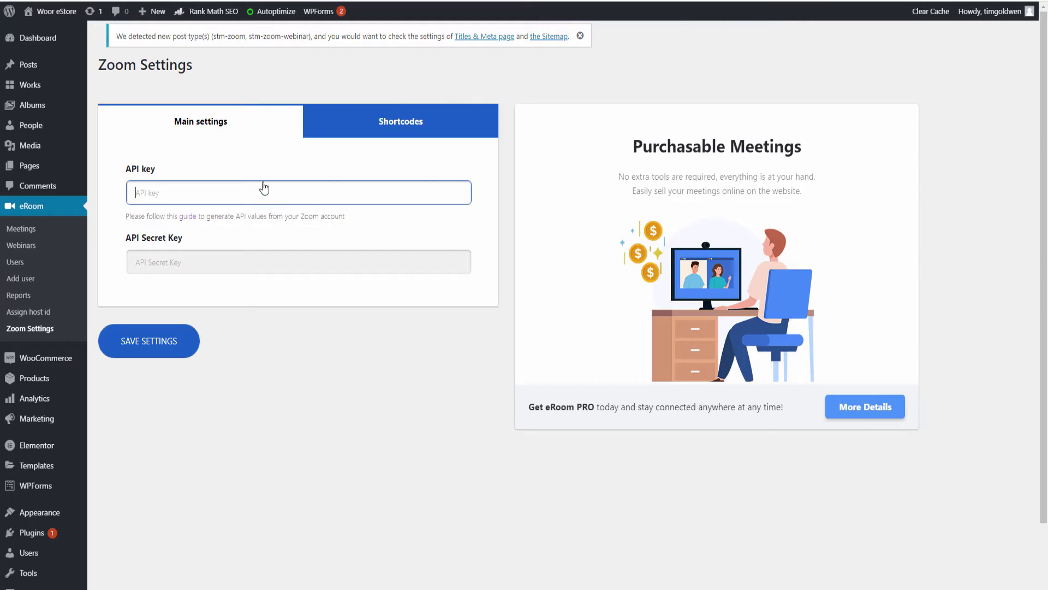
pyautogui.rightClick(240, 192)
pyautogui.click(278, 281)
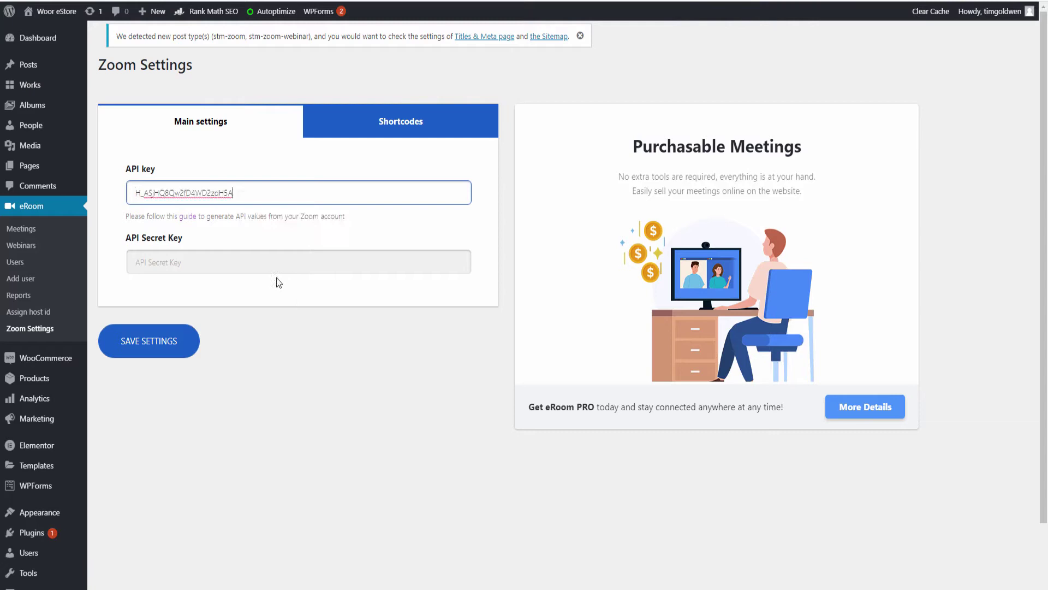
pyautogui.click(222, 258)
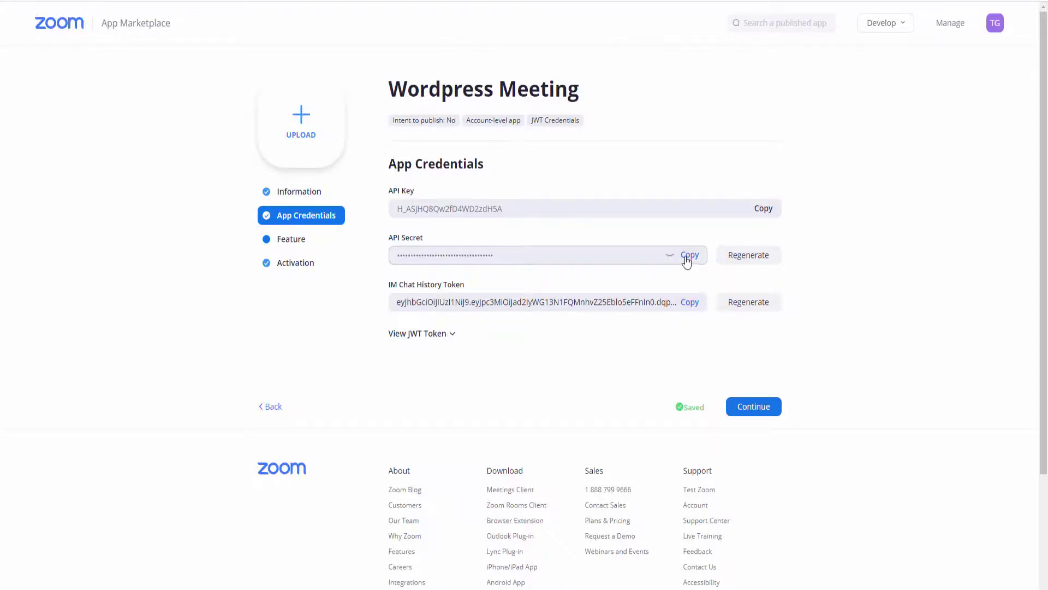
# Copy the API secret into the API Secret Key field and save the settings
pyautogui.click(687, 260)
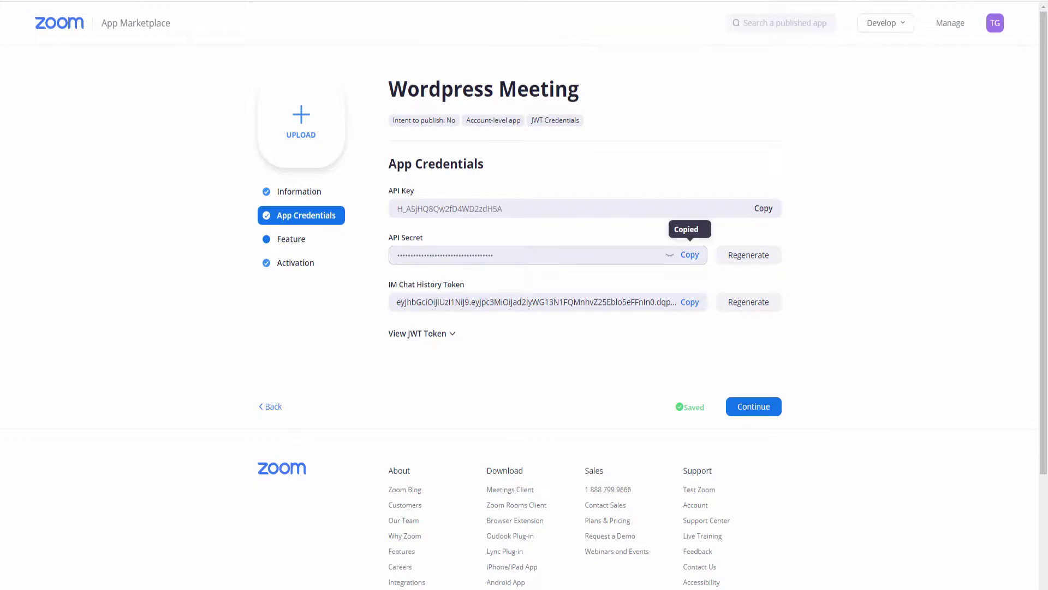
pyautogui.click(181, 1)
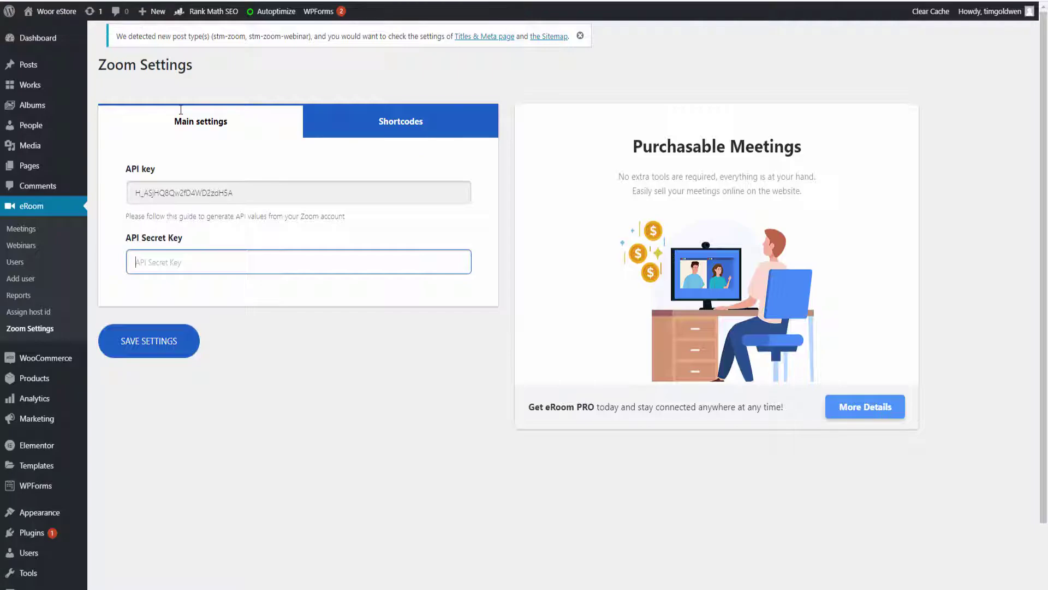
pyautogui.rightClick(218, 261)
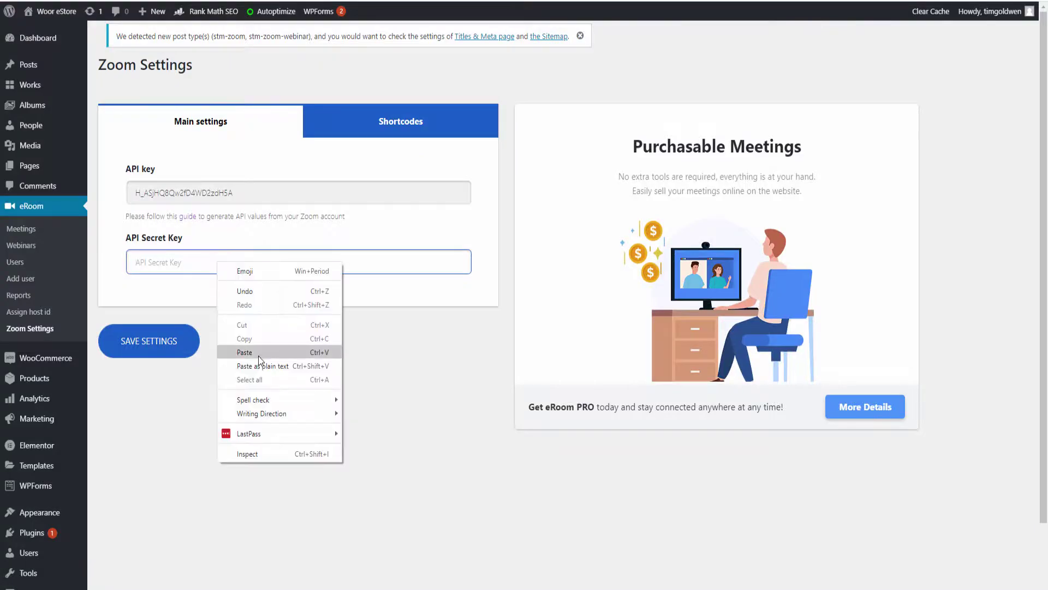
pyautogui.click(257, 352)
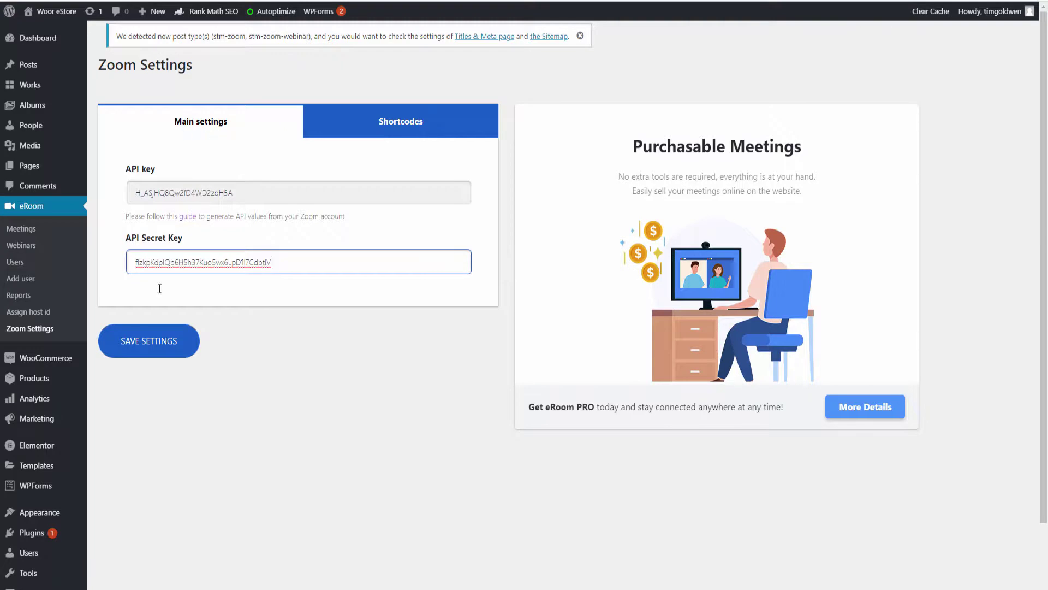
pyautogui.click(144, 340)
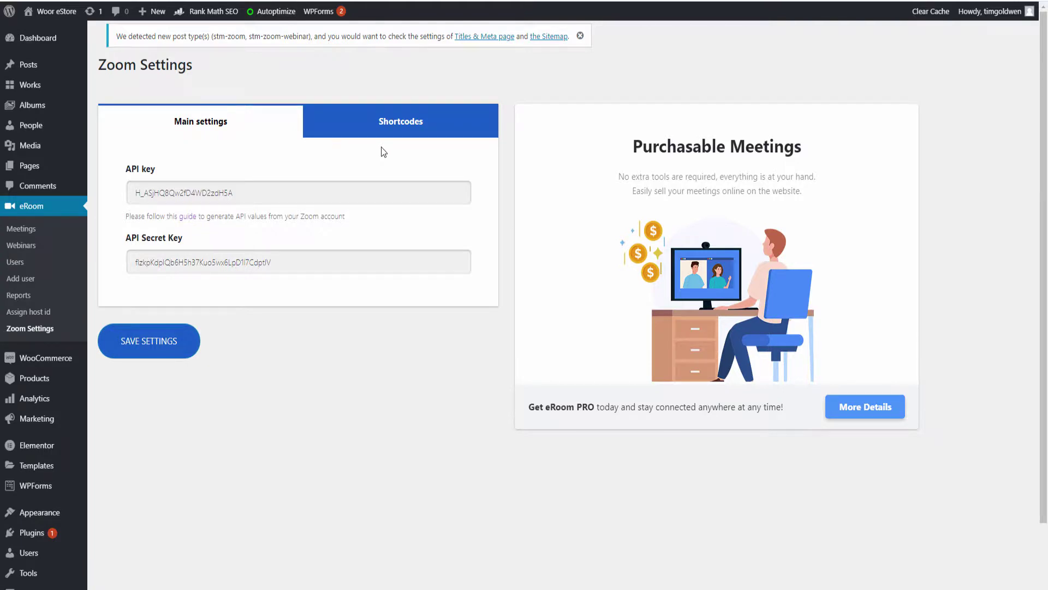
# View the eRoom shortcodes, then go to eRoom Meetings and add a new meeting
pyautogui.click(382, 125)
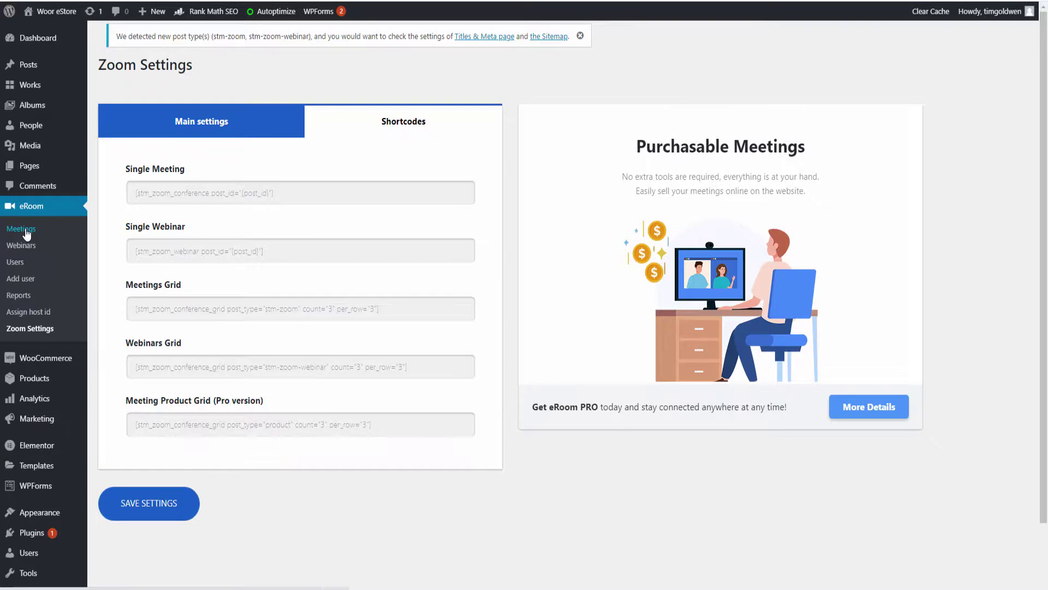
pyautogui.click(25, 231)
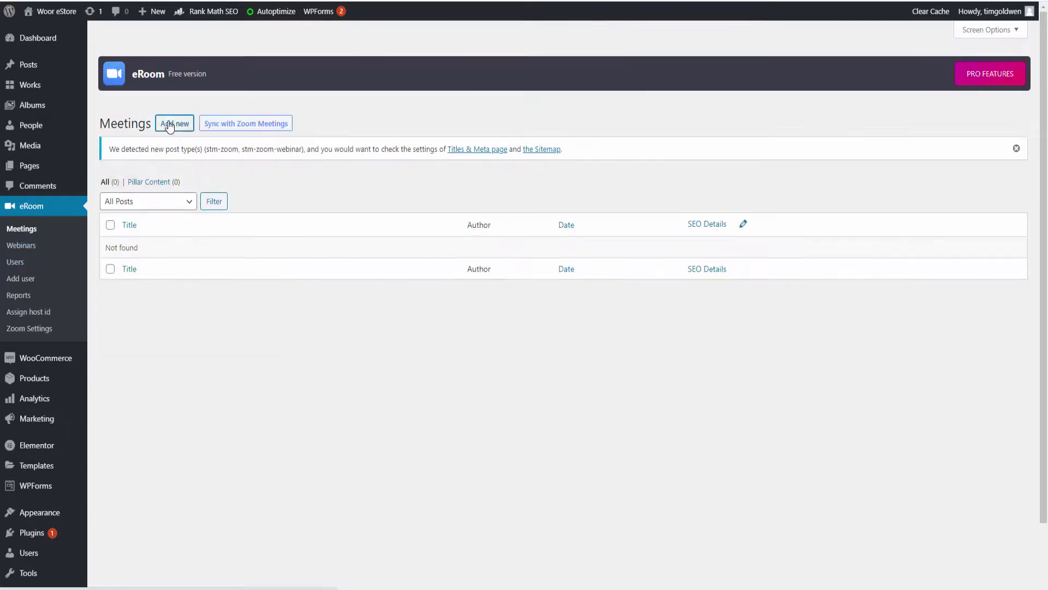
pyautogui.click(174, 124)
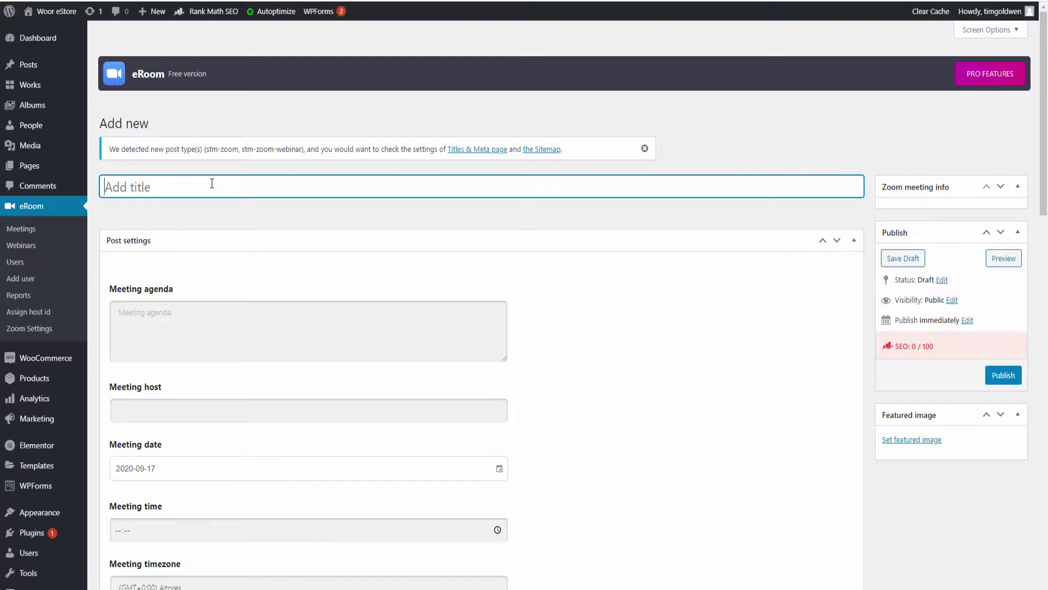
# Title the meeting 'Zoom Meeting', pick the only user as host, keep date 2020-09-17
pyautogui.write('Zoom Meeting')
pyautogui.press('Tab')
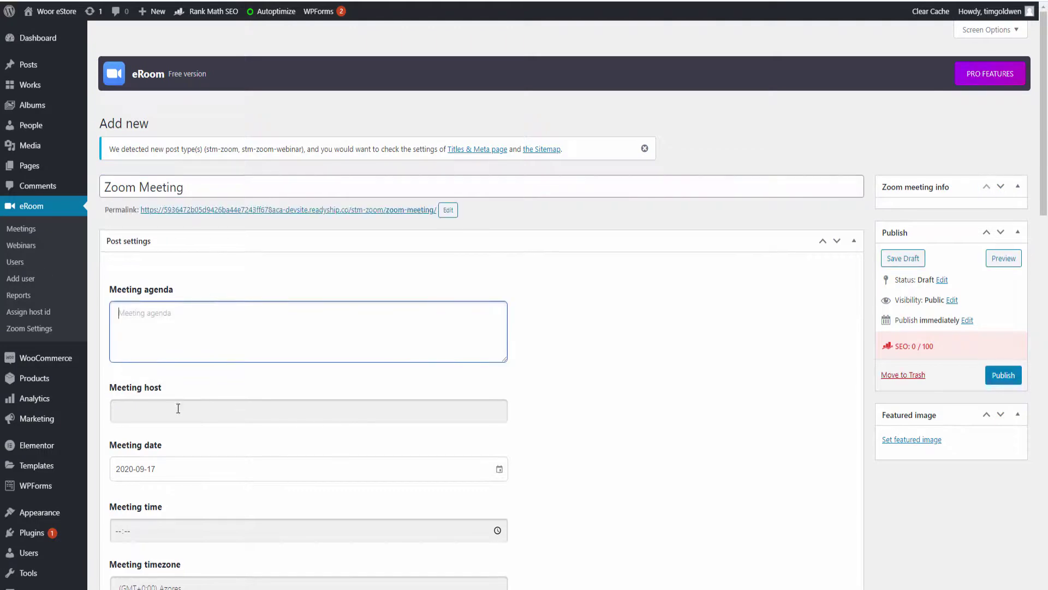
pyautogui.click(174, 418)
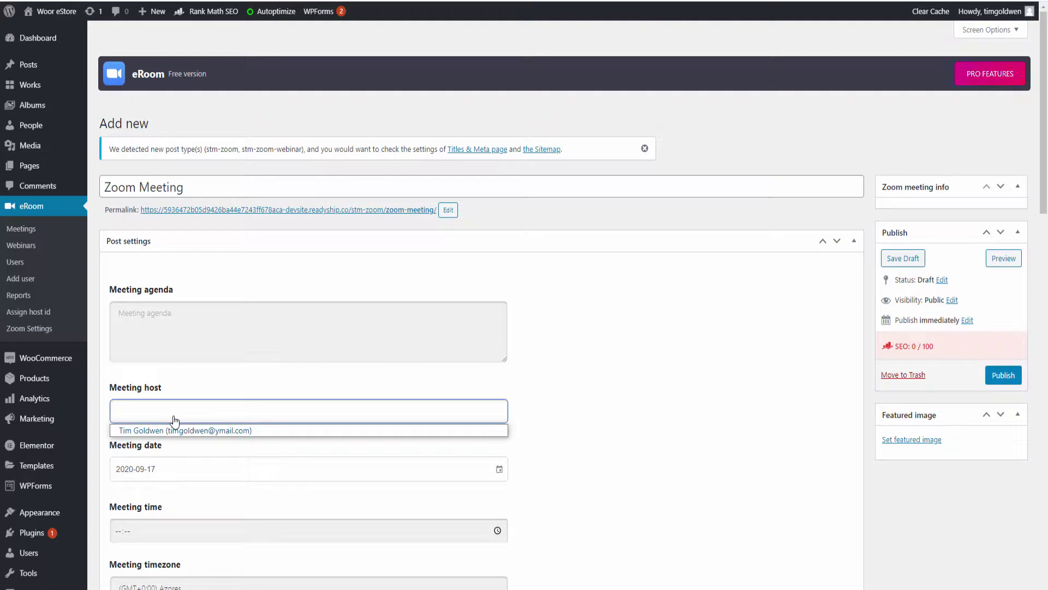
pyautogui.click(173, 430)
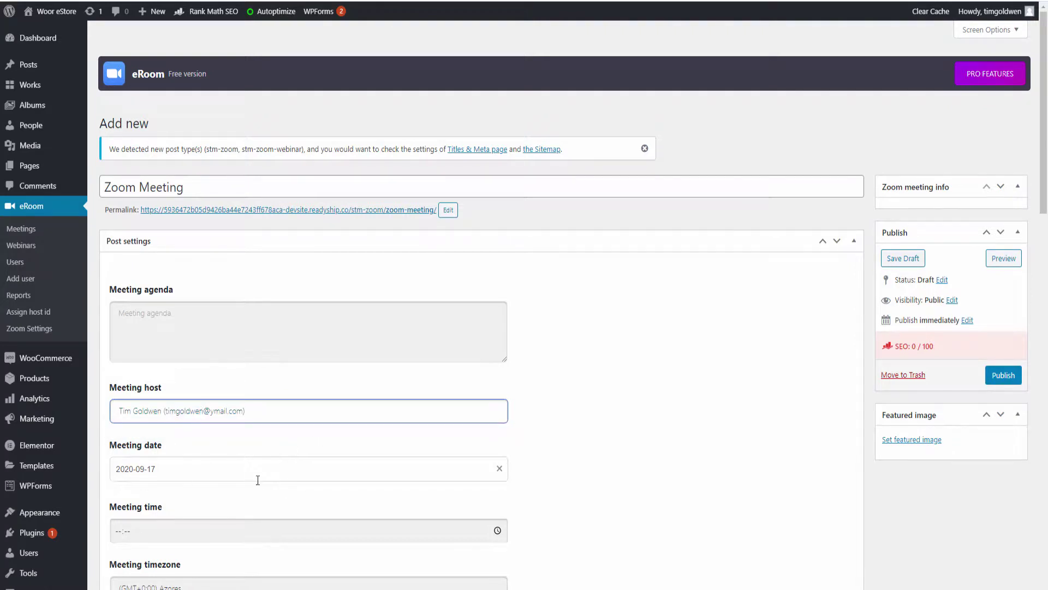
pyautogui.scroll(-2, 251, 470)
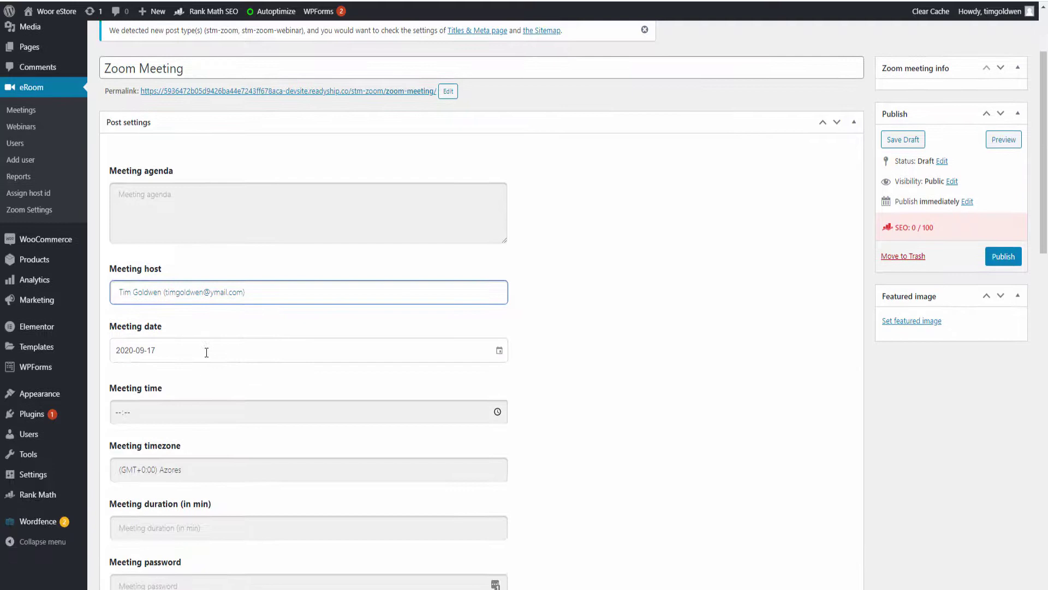
pyautogui.click(207, 352)
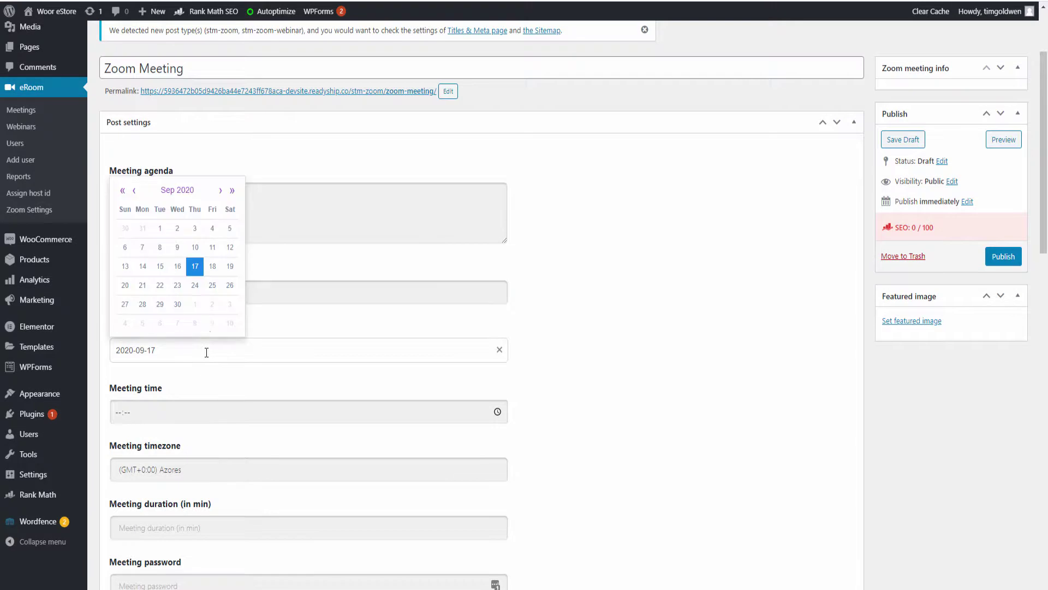
pyautogui.click(195, 273)
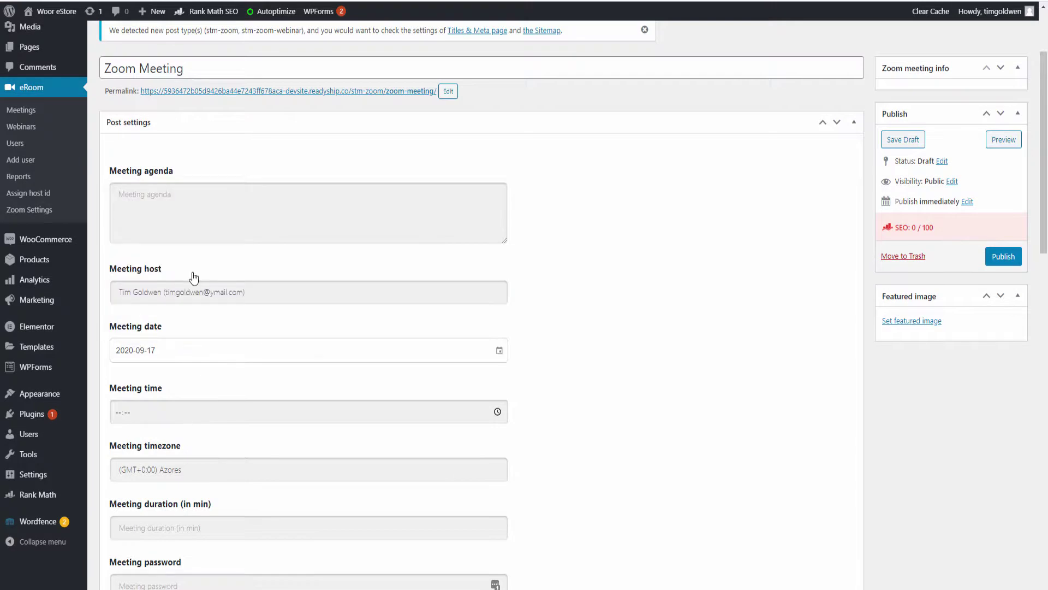
# Enter 16 as the start hour and choose (GMT+1:00) London as the timezone
pyautogui.click(189, 408)
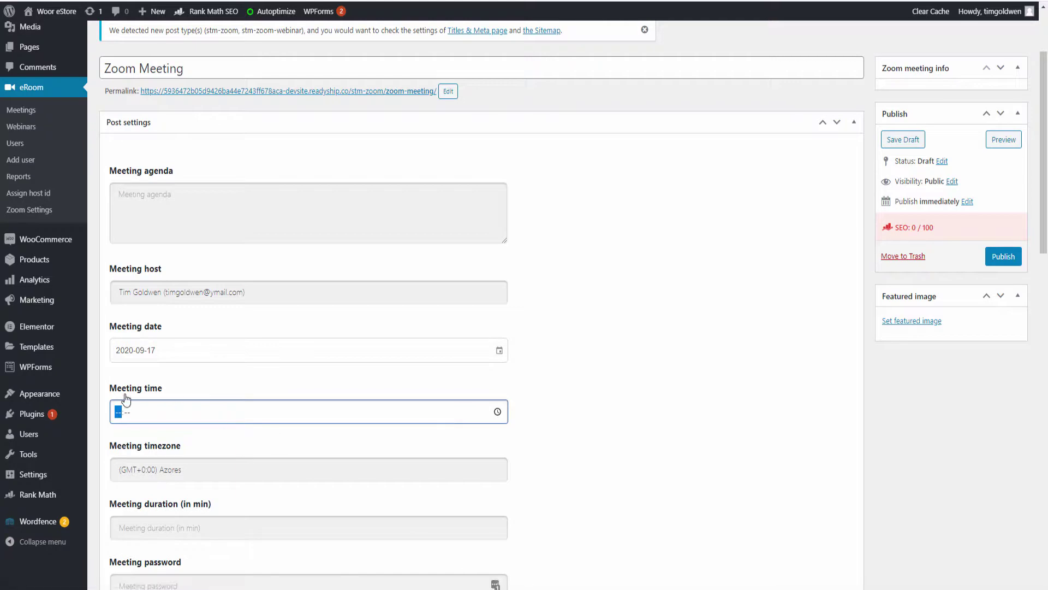
pyautogui.write('16:00')
pyautogui.click(184, 475)
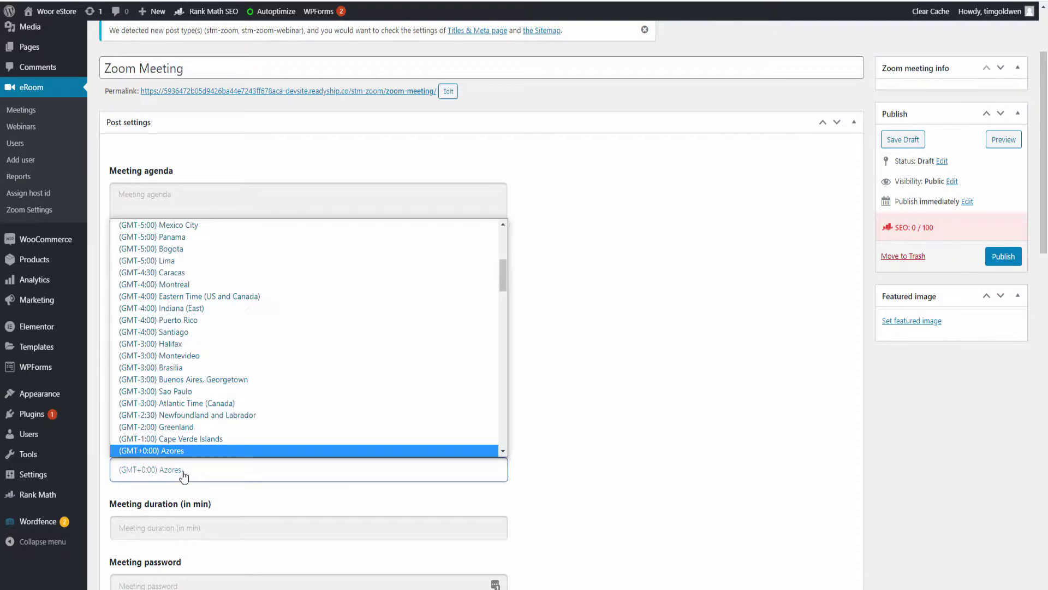
pyautogui.scroll(5, 236, 376)
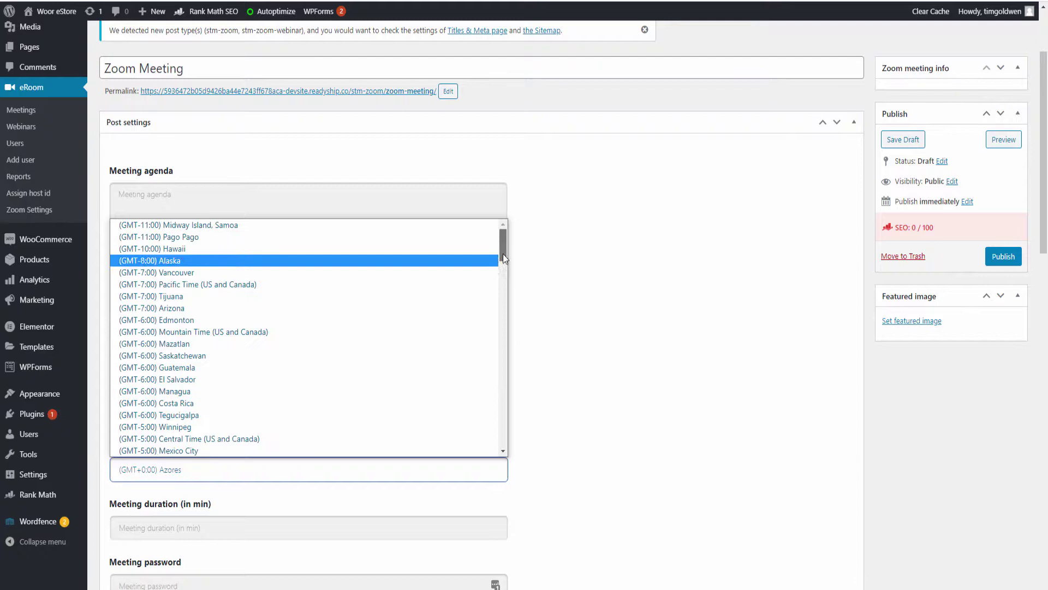
pyautogui.moveTo(502, 254); pyautogui.dragTo(527, 314)
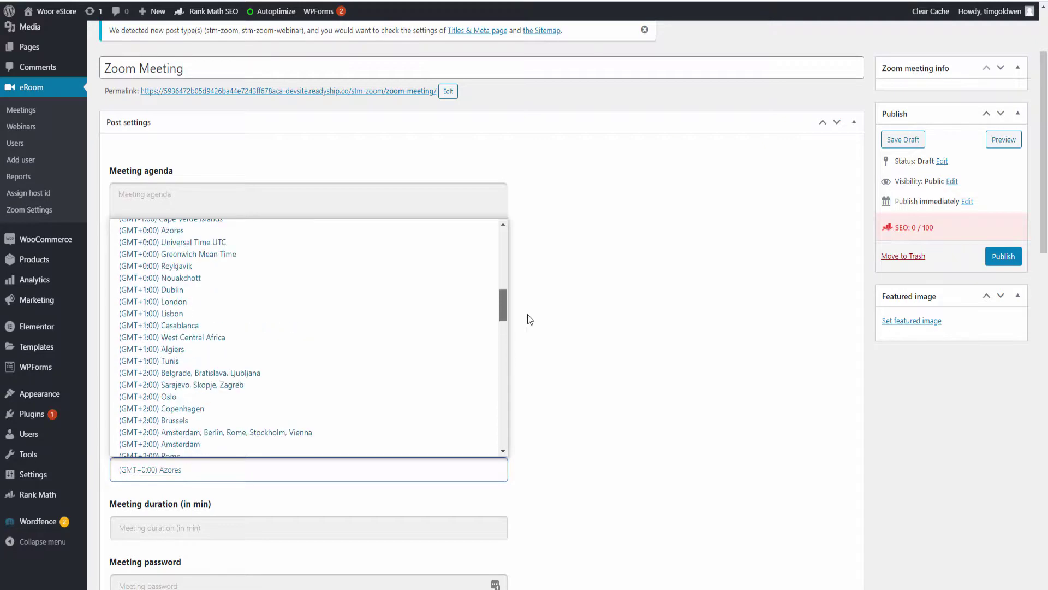
pyautogui.click(257, 302)
# Set a 20-minute duration and switch on Join Before Host and host video
pyautogui.scroll(-2, 544, 434)
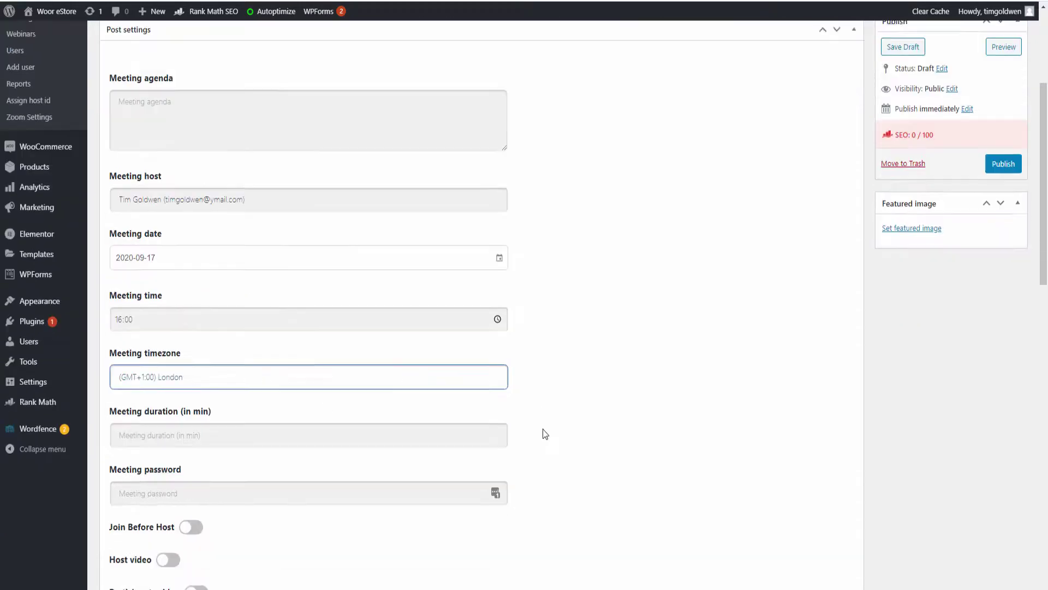
pyautogui.scroll(-2, 544, 434)
pyautogui.click(279, 348)
pyautogui.write('20')
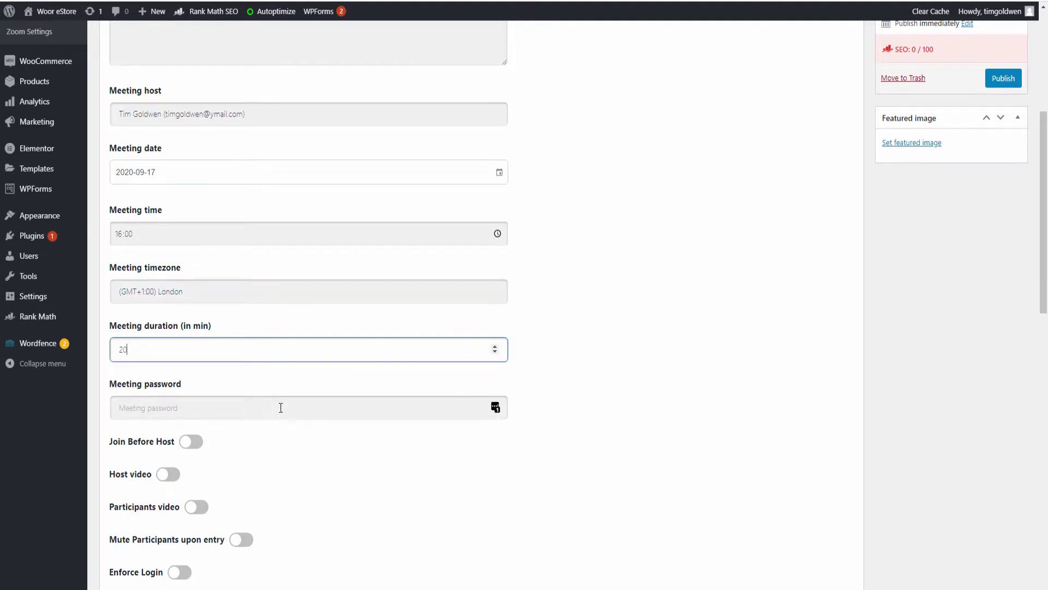
pyautogui.click(269, 404)
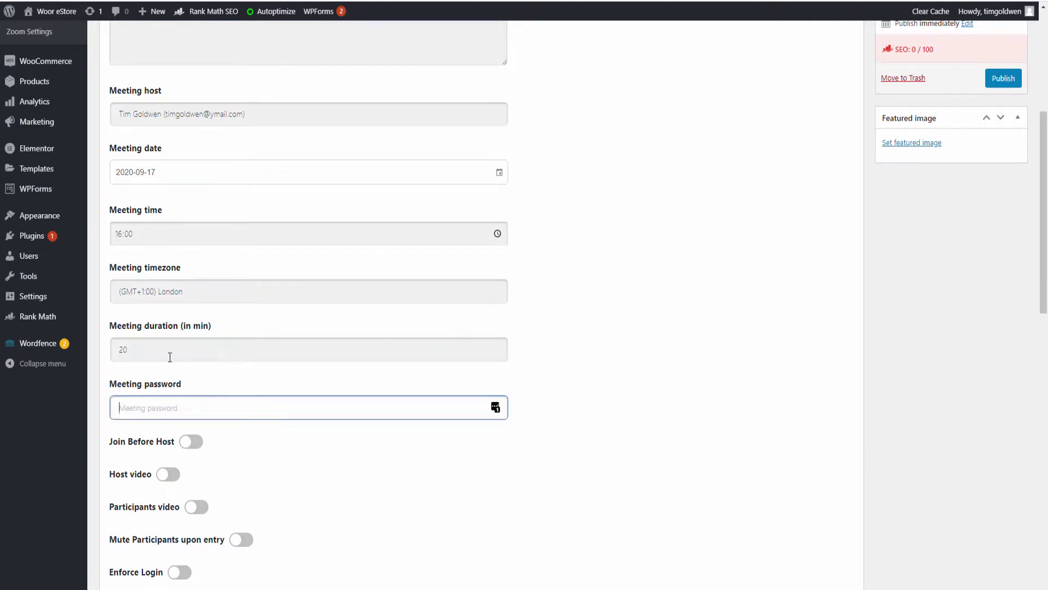
pyautogui.click(192, 441)
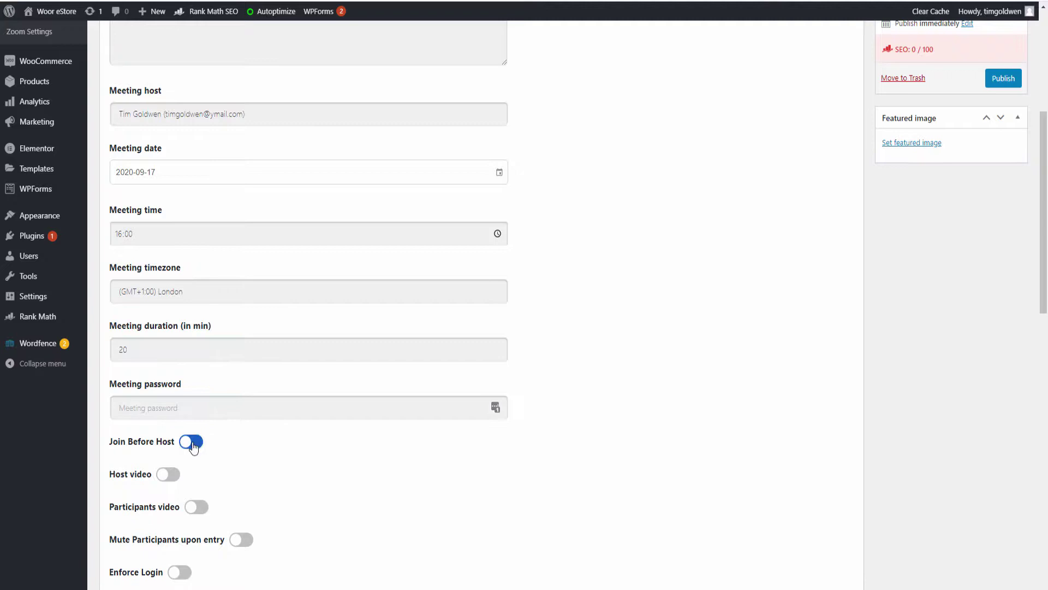
pyautogui.click(166, 475)
pyautogui.click(167, 475)
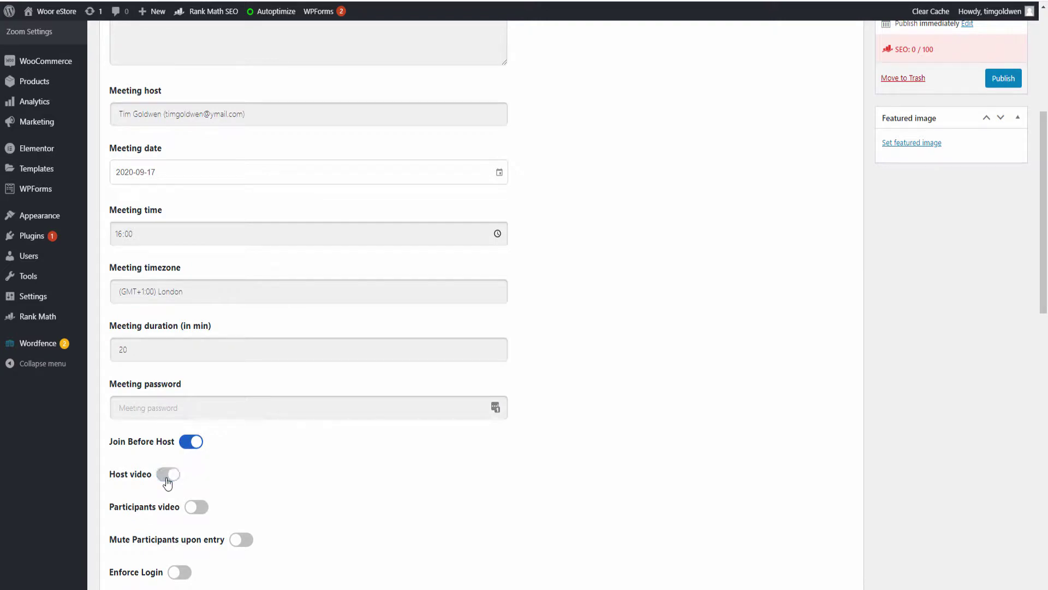
pyautogui.click(205, 509)
pyautogui.click(168, 475)
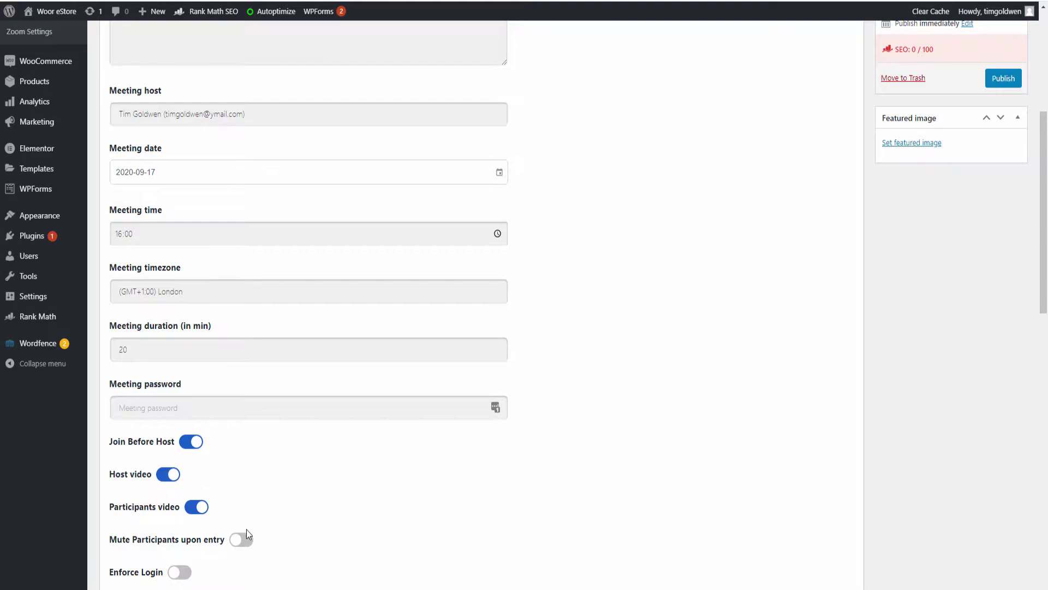
# Mute participants upon entry, leaving login requirement and participants video off
pyautogui.scroll(-2, 248, 533)
pyautogui.click(247, 429)
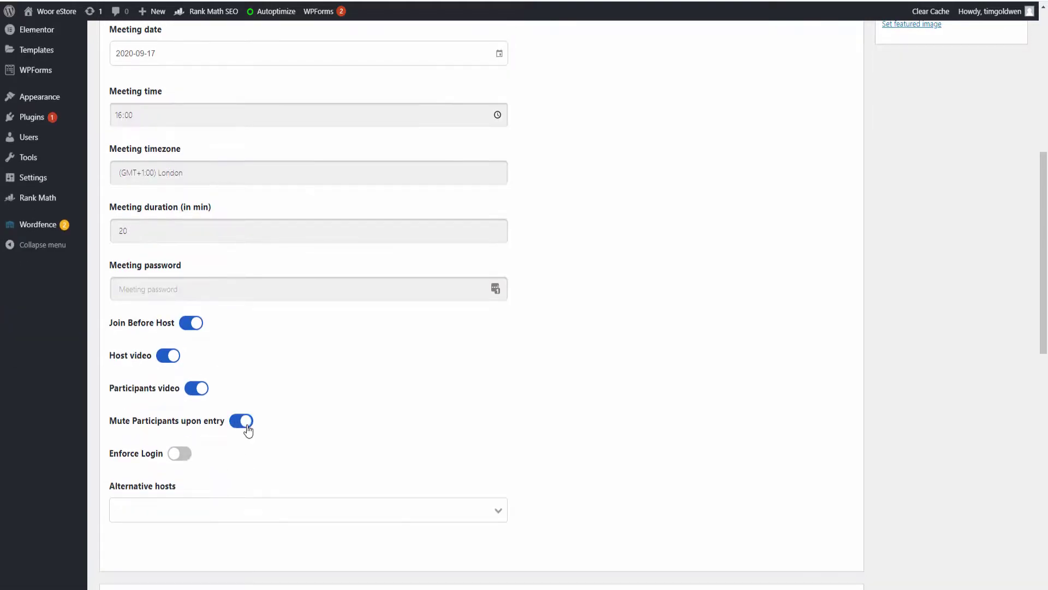
pyautogui.click(179, 456)
pyautogui.click(179, 457)
pyautogui.click(192, 387)
pyautogui.scroll(-2, 421, 489)
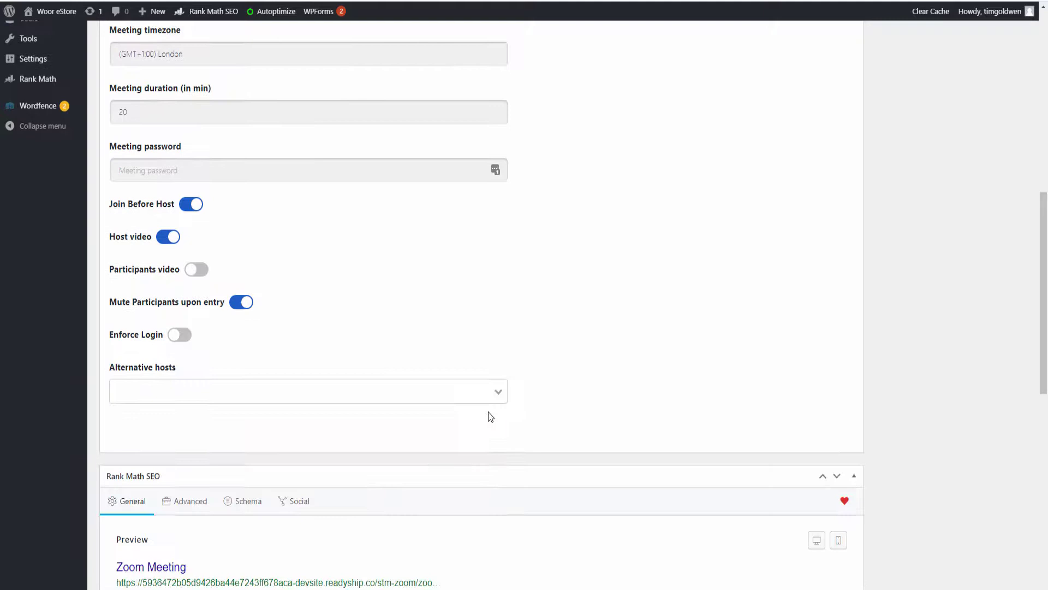
# Close the alternative hosts choices and collapse the Rank Math SEO panel
pyautogui.click(497, 392)
pyautogui.click(498, 397)
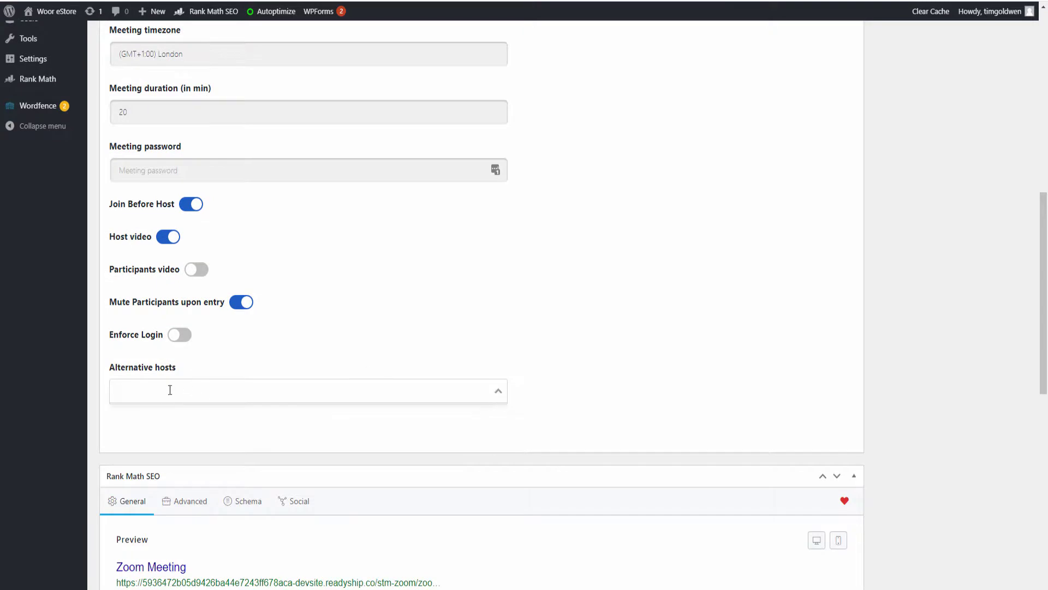
pyautogui.click(166, 427)
pyautogui.scroll(-4, 166, 426)
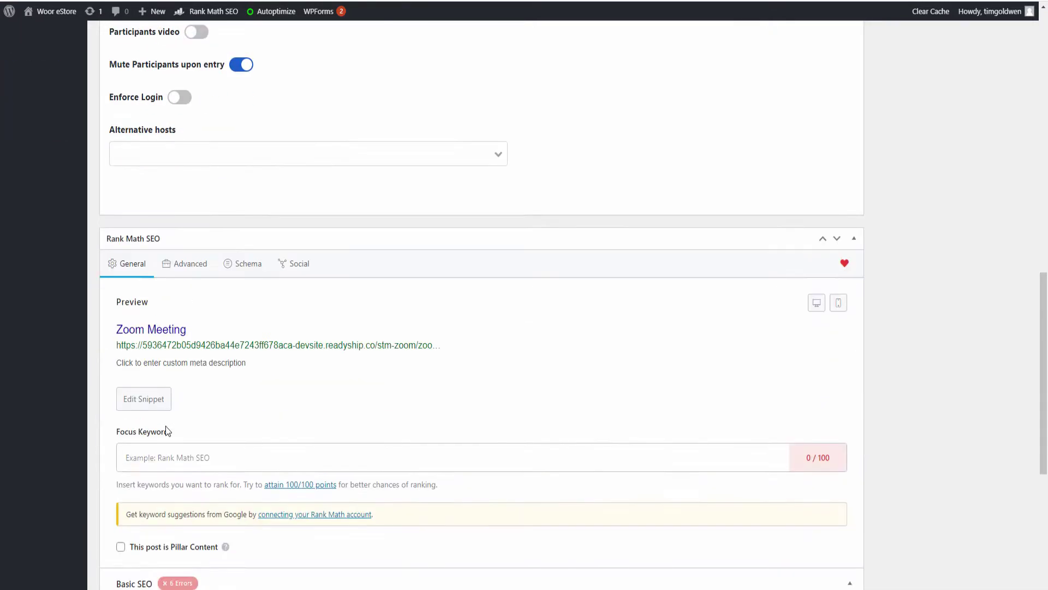
pyautogui.scroll(-5, 166, 428)
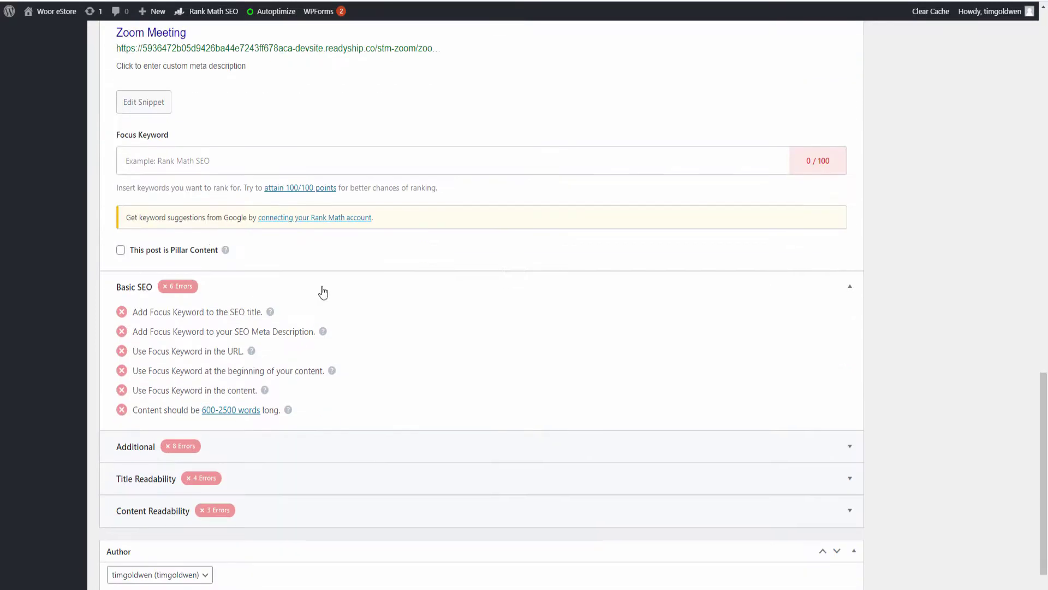
pyautogui.scroll(6, 259, 170)
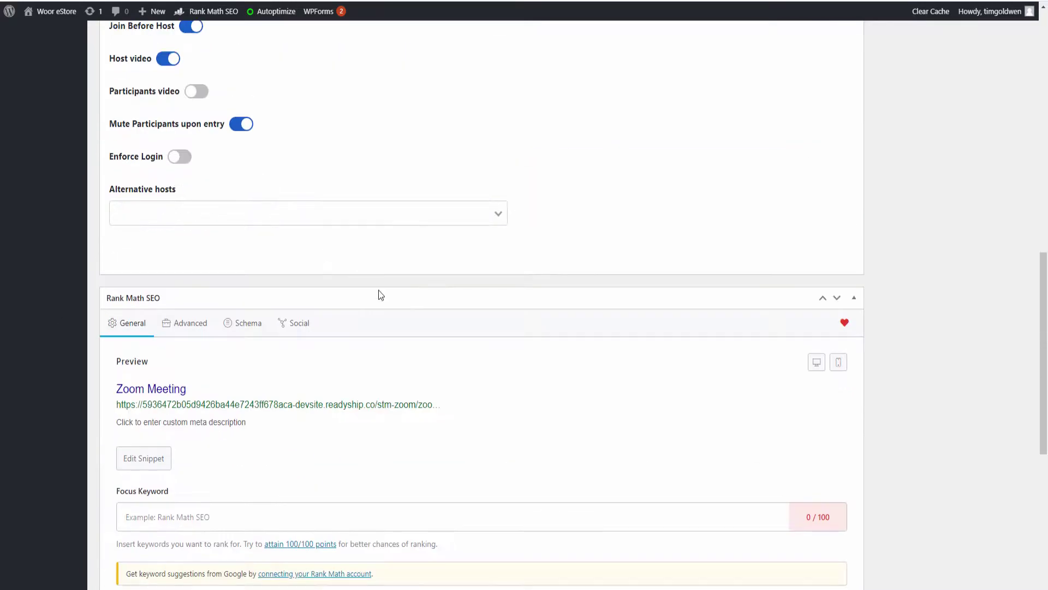
pyautogui.click(854, 298)
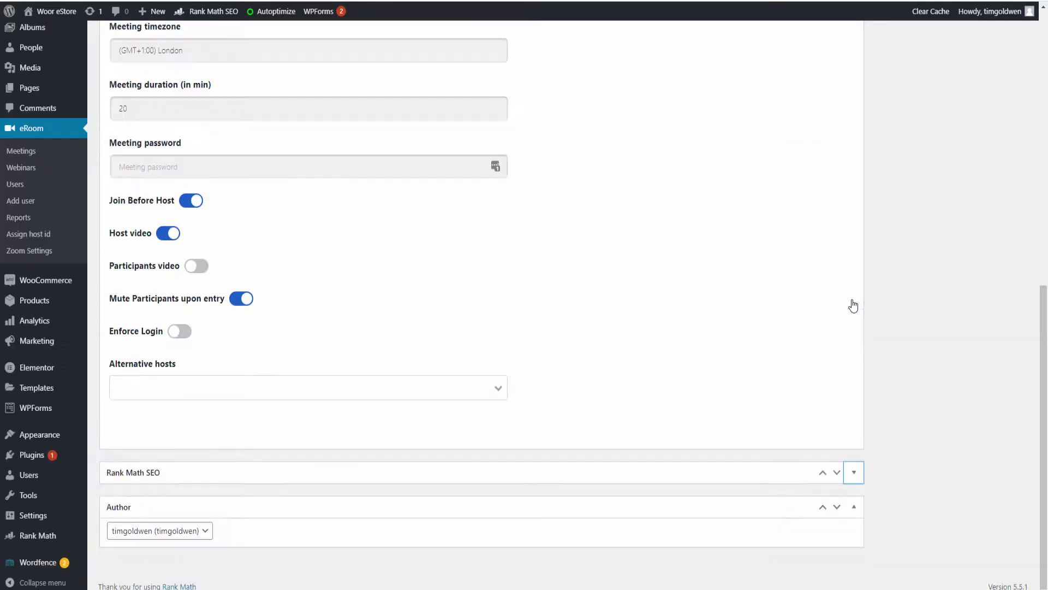
pyautogui.scroll(10, 684, 303)
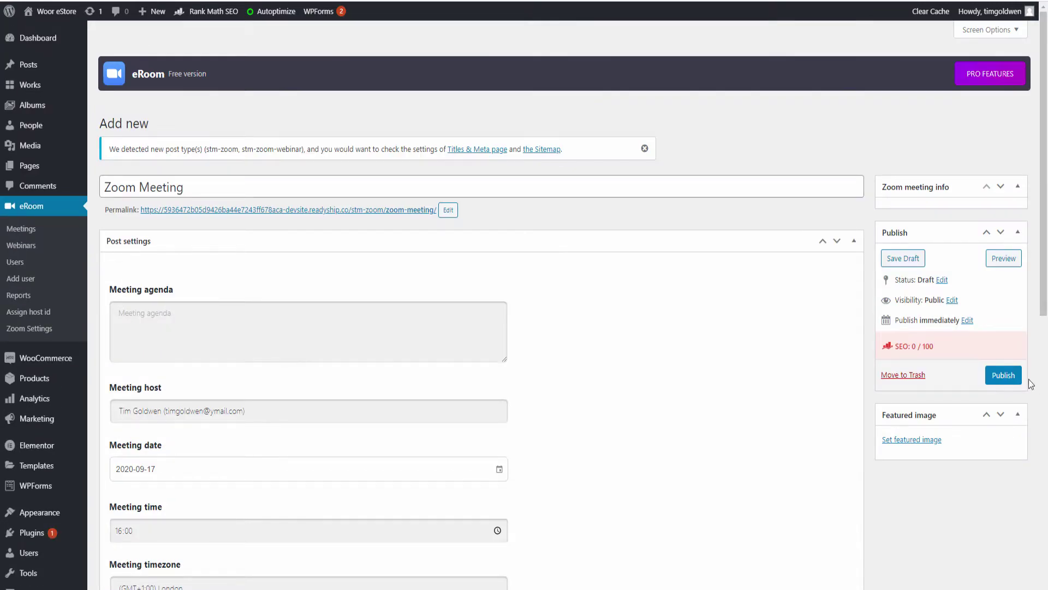
# Publish the Zoom meeting and copy its shortcode from the meeting info box, then go to Pages
pyautogui.click(1003, 377)
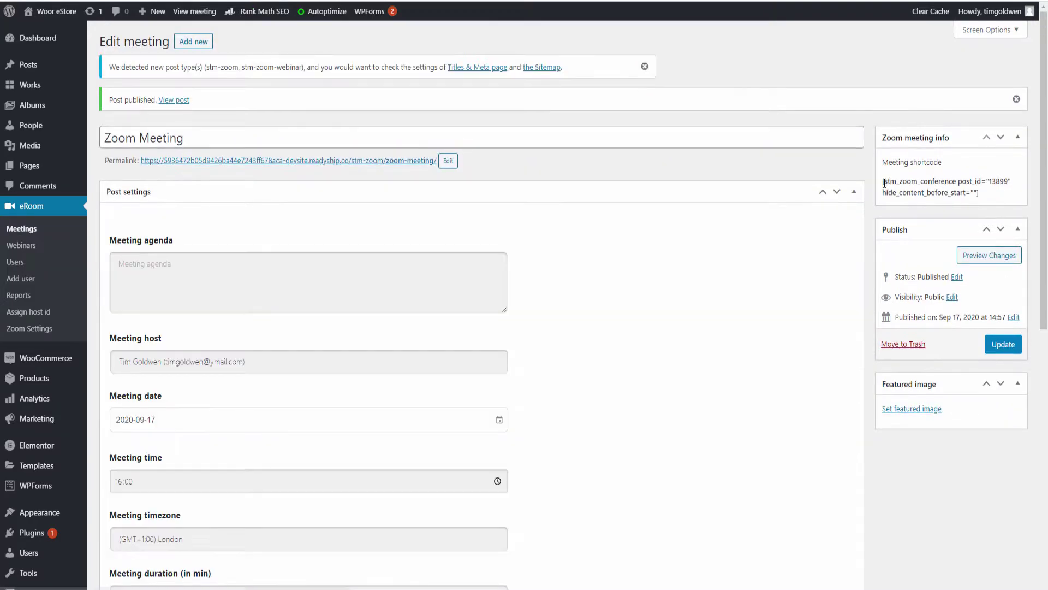
pyautogui.moveTo(883, 181); pyautogui.dragTo(984, 196)
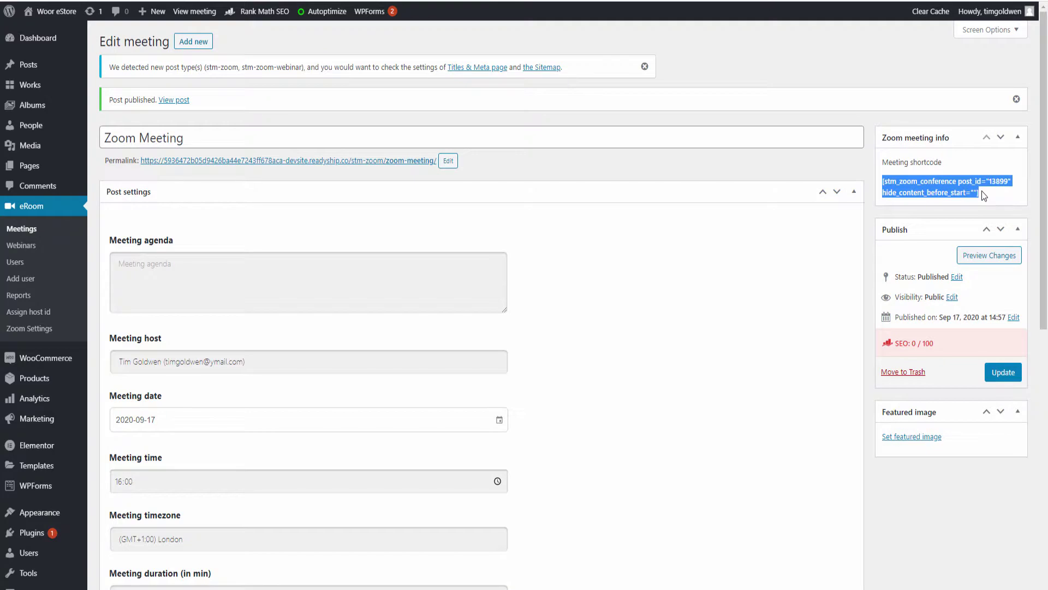
pyautogui.rightClick(967, 191)
pyautogui.click(929, 199)
pyautogui.click(25, 167)
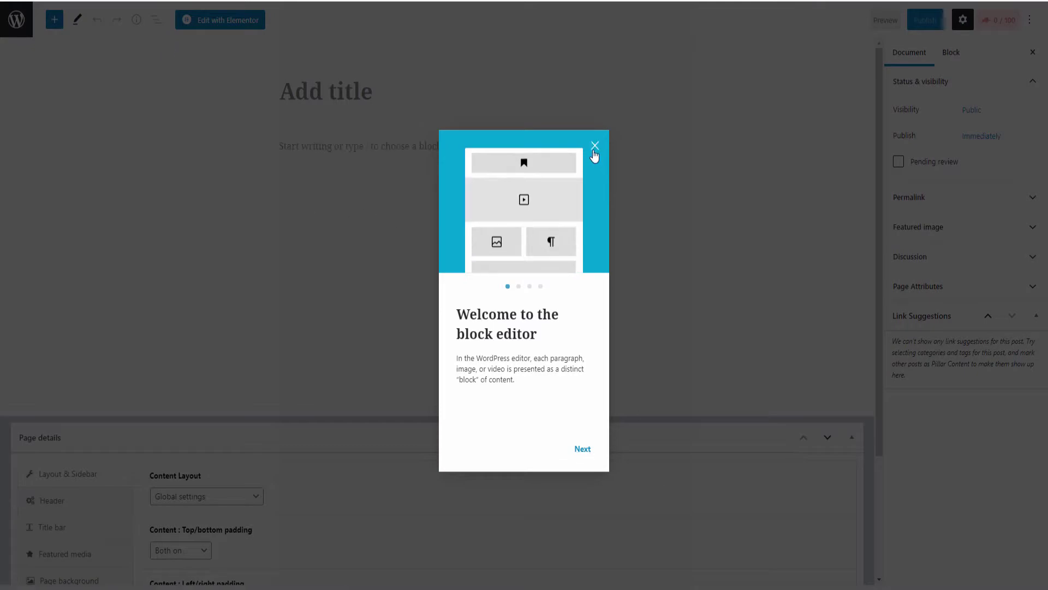
# Paste the meeting shortcode into the new page's body
pyautogui.click(594, 146)
pyautogui.click(334, 148)
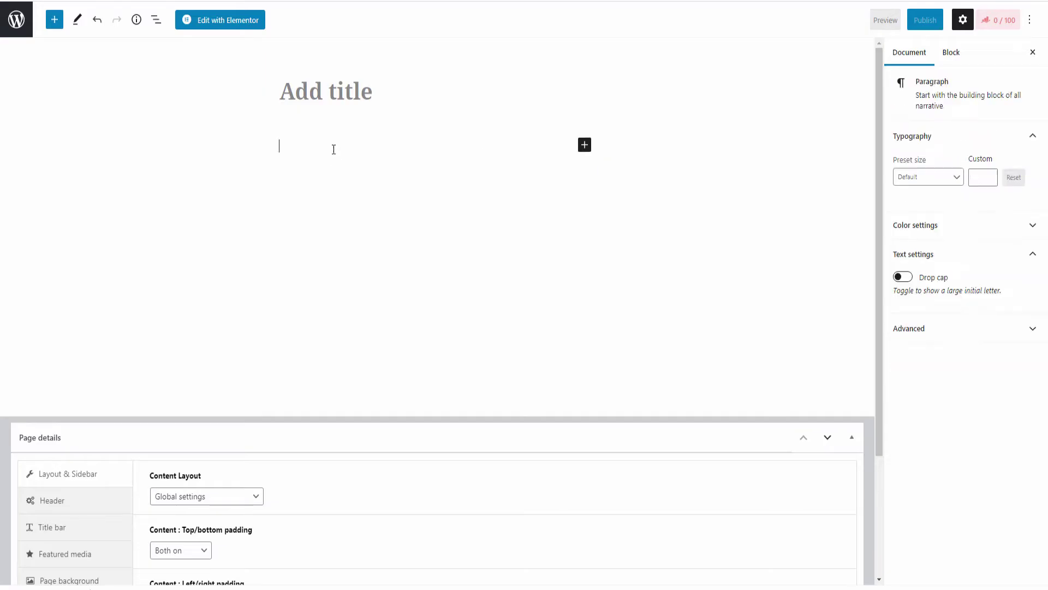
pyautogui.rightClick(333, 148)
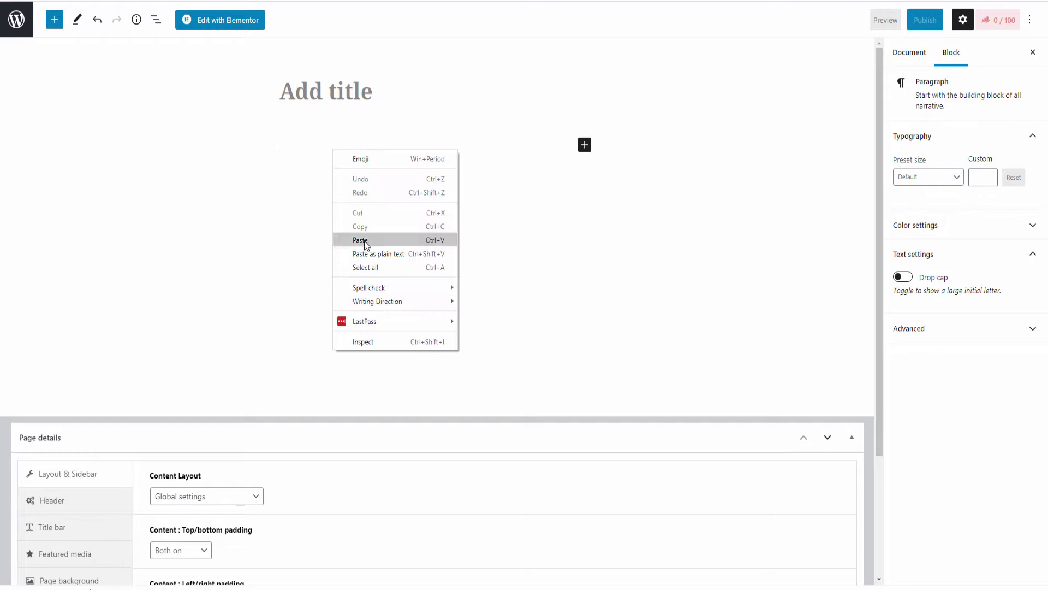
pyautogui.click(365, 244)
# Title the page 'Zoom Meeting' and publish it
pyautogui.click(358, 90)
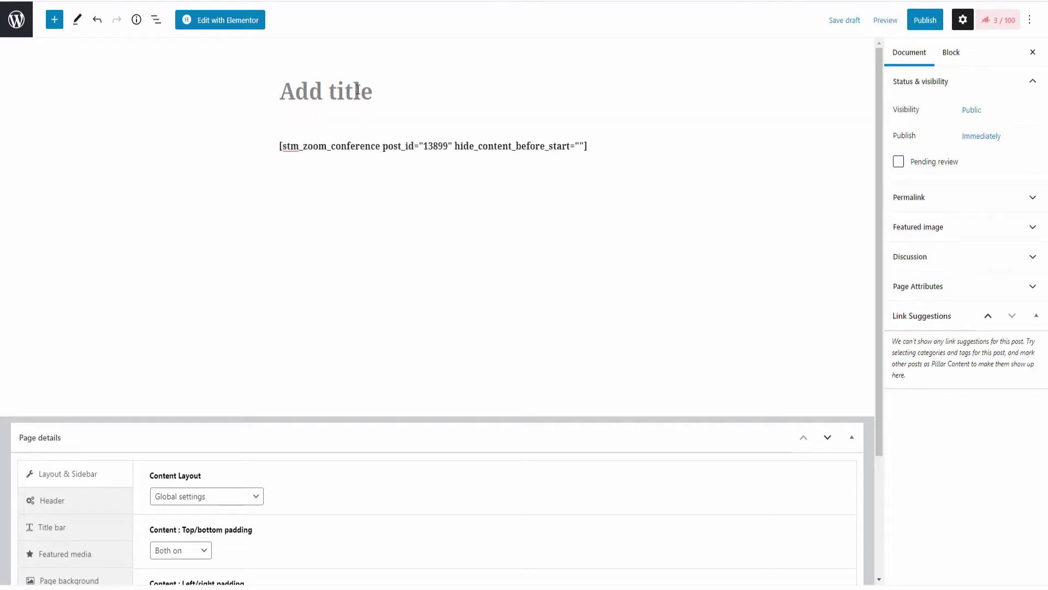
pyautogui.write('Zoom')
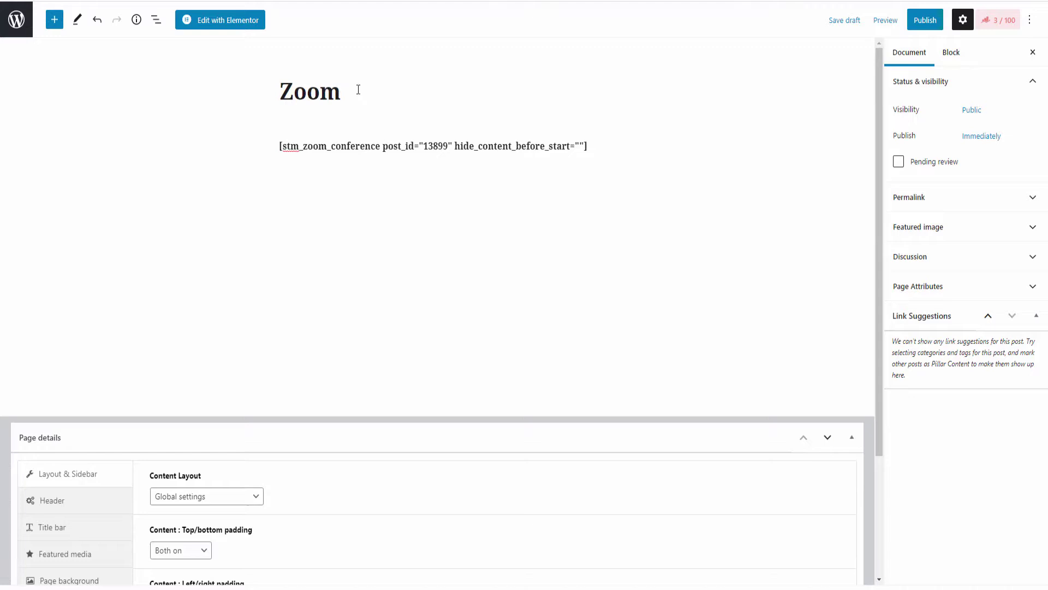
pyautogui.write(' Meeting')
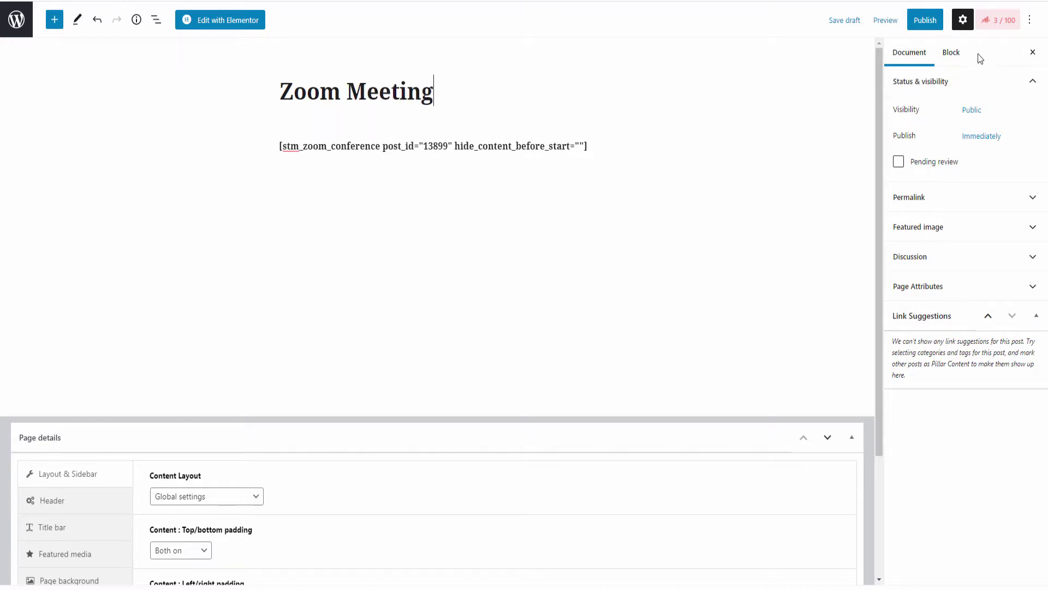
pyautogui.click(924, 22)
pyautogui.click(949, 28)
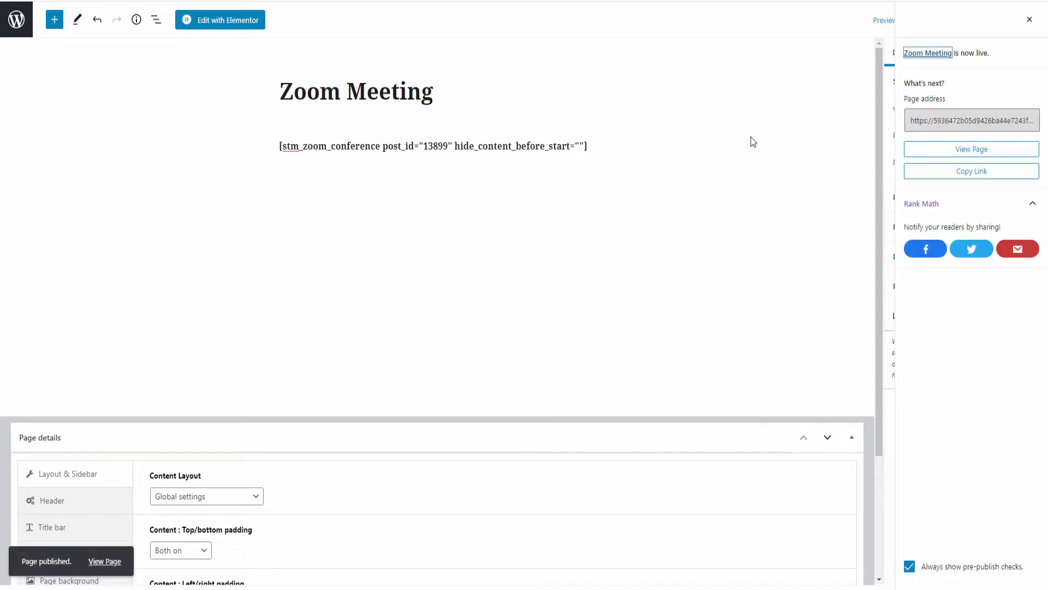
pyautogui.click(11, 21)
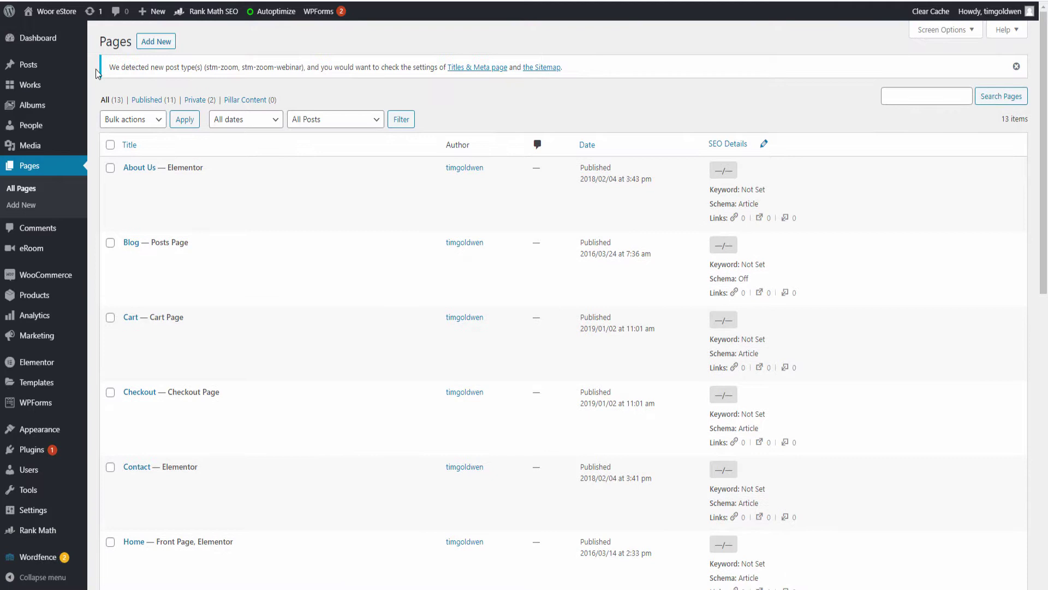
# In Appearance > Menus, add the Zoom Meeting page to the Main Menu and save it
pyautogui.moveTo(152, 390)
pyautogui.moveTo(40, 431)
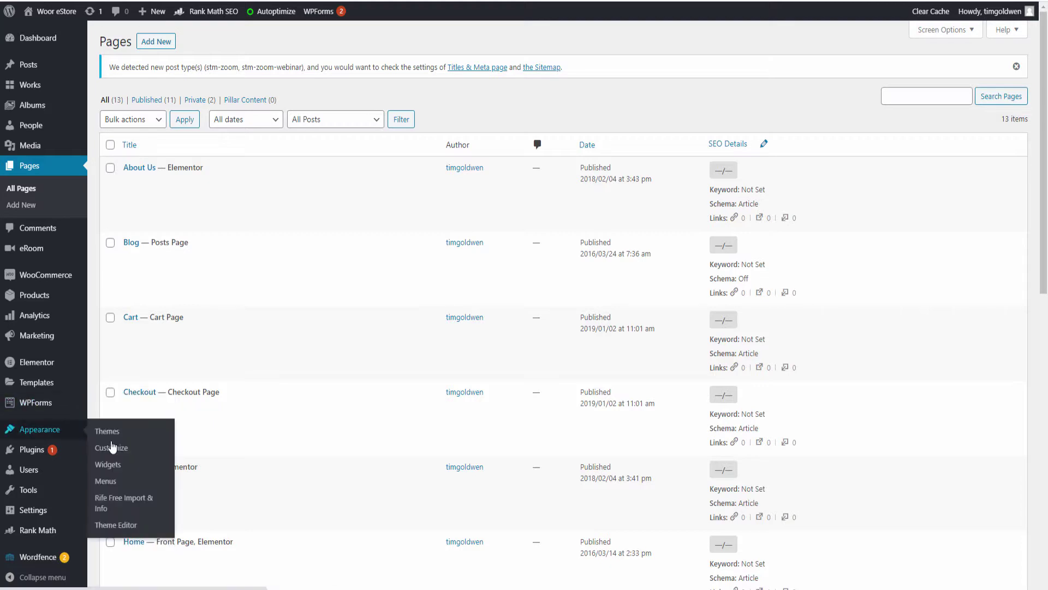
pyautogui.click(106, 482)
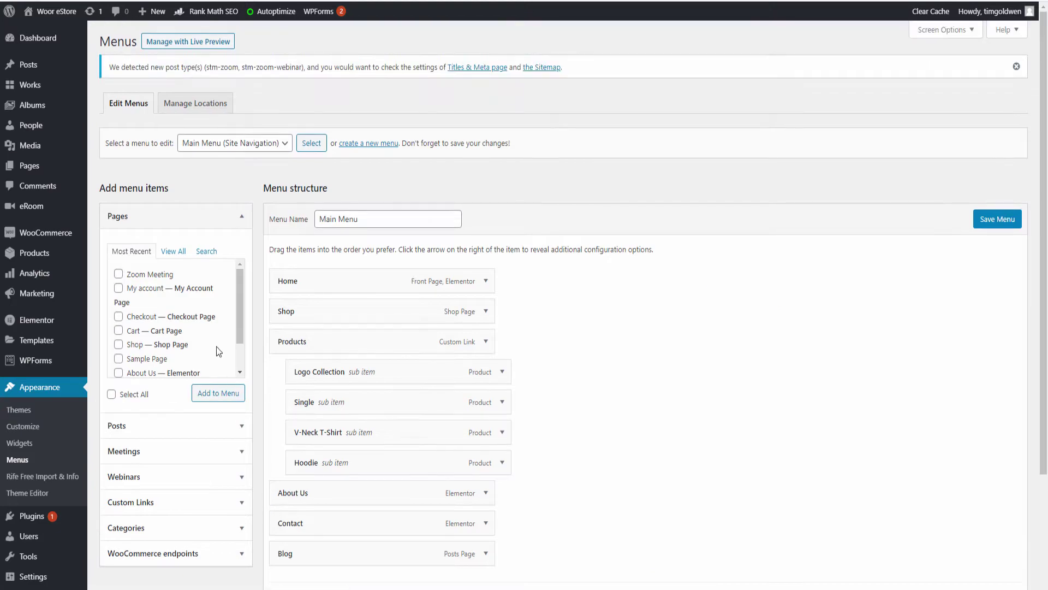
pyautogui.click(118, 273)
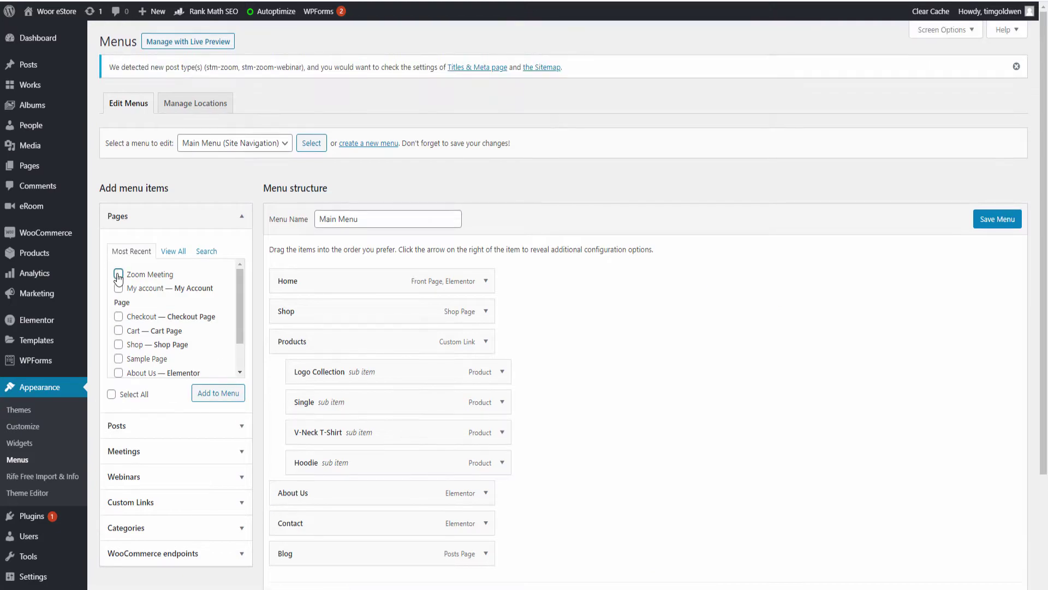
pyautogui.click(210, 393)
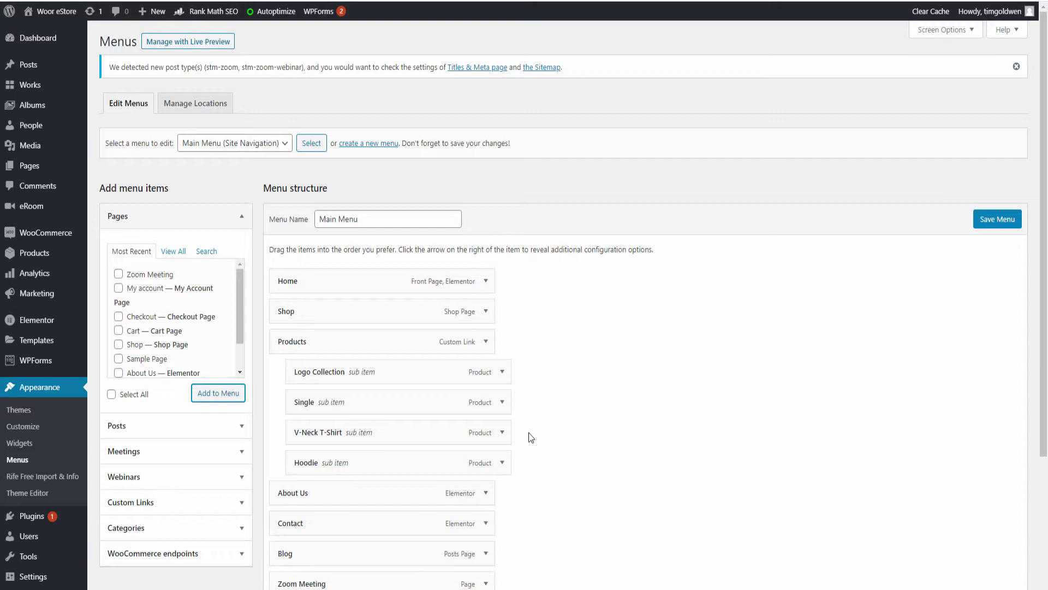
pyautogui.scroll(-2, 546, 426)
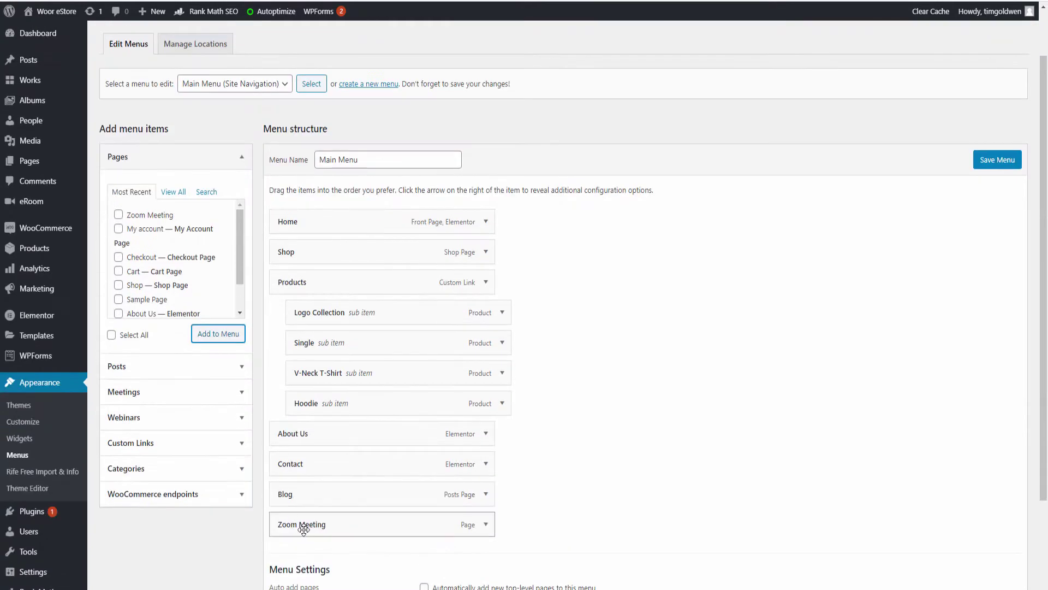
pyautogui.click(998, 160)
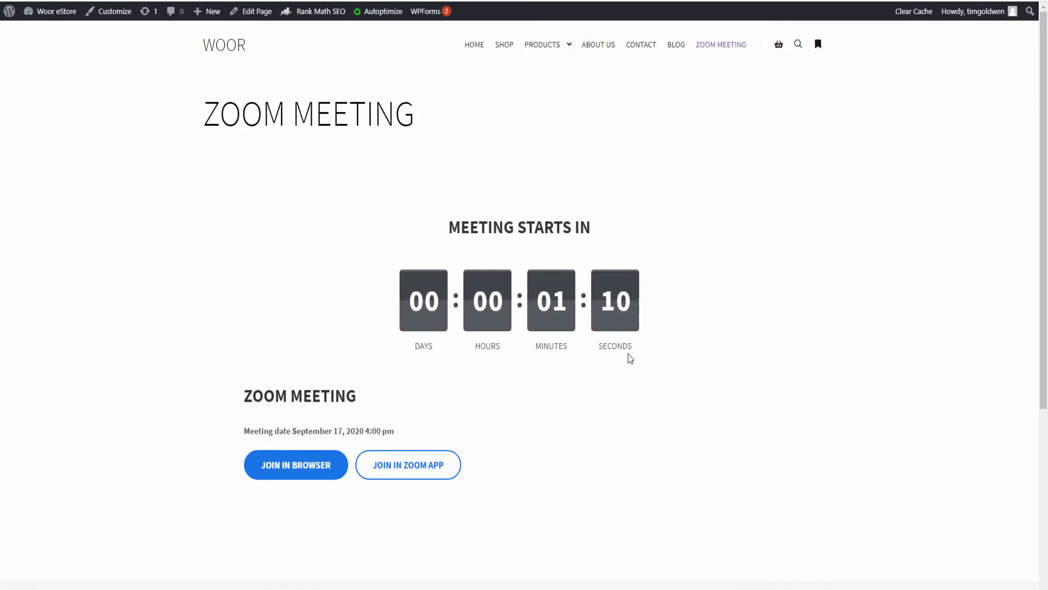
# From the Zoom Meeting page, use Join in Browser, then launch the meeting in the Zoom app
pyautogui.click(304, 473)
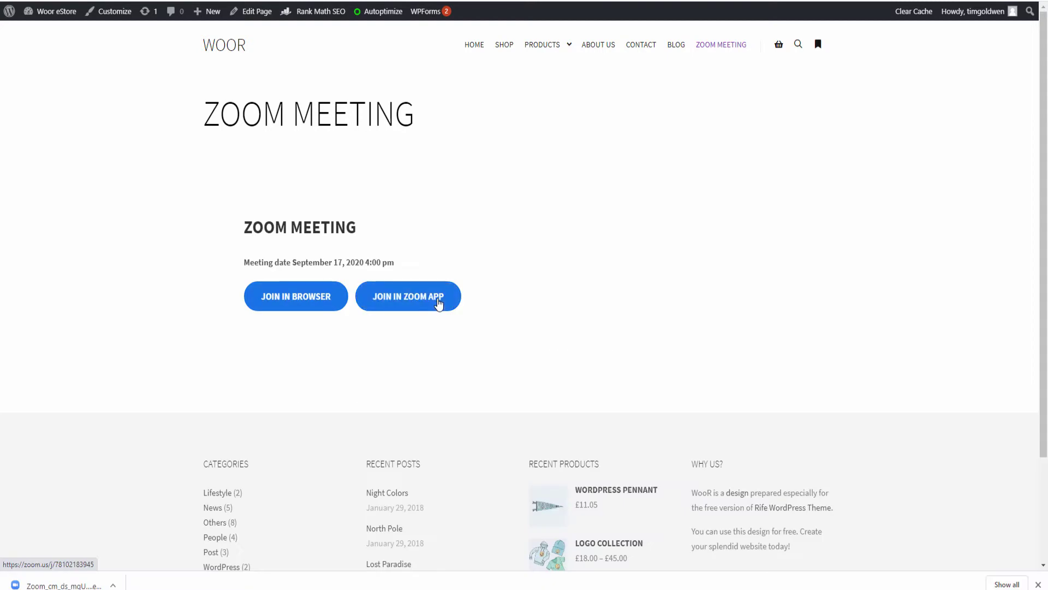
pyautogui.click(431, 305)
pyautogui.click(79, 585)
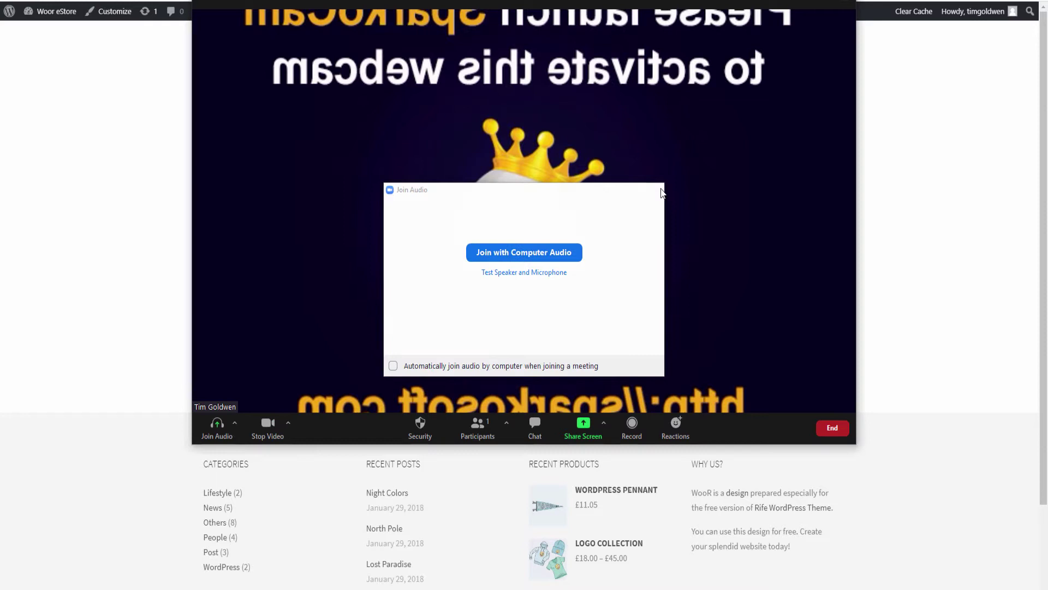
# Dismiss the audio prompt, stay in the meeting, and view the participants list full screen
pyautogui.click(656, 190)
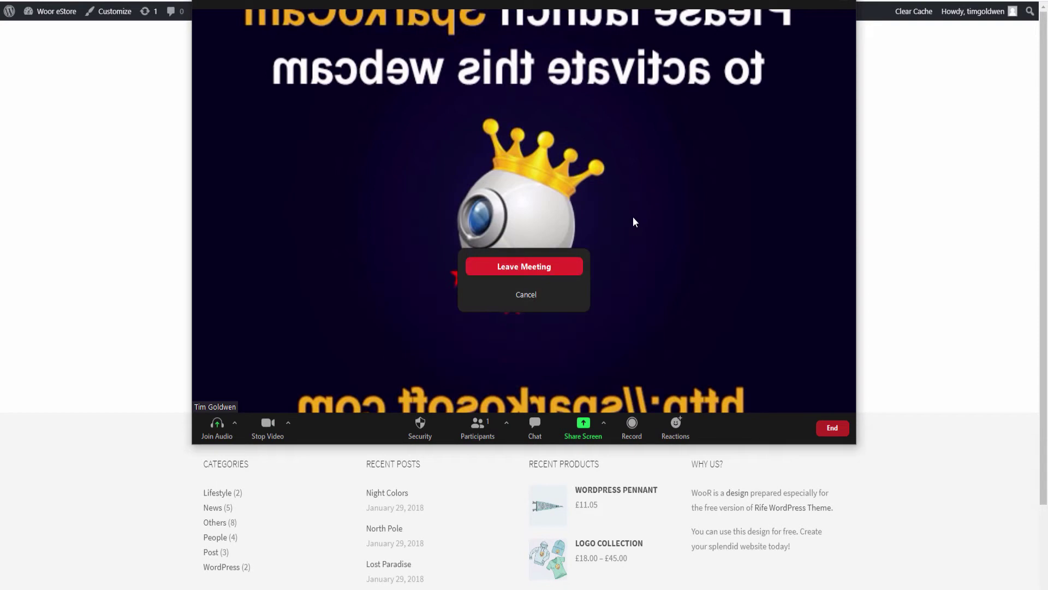
pyautogui.click(521, 298)
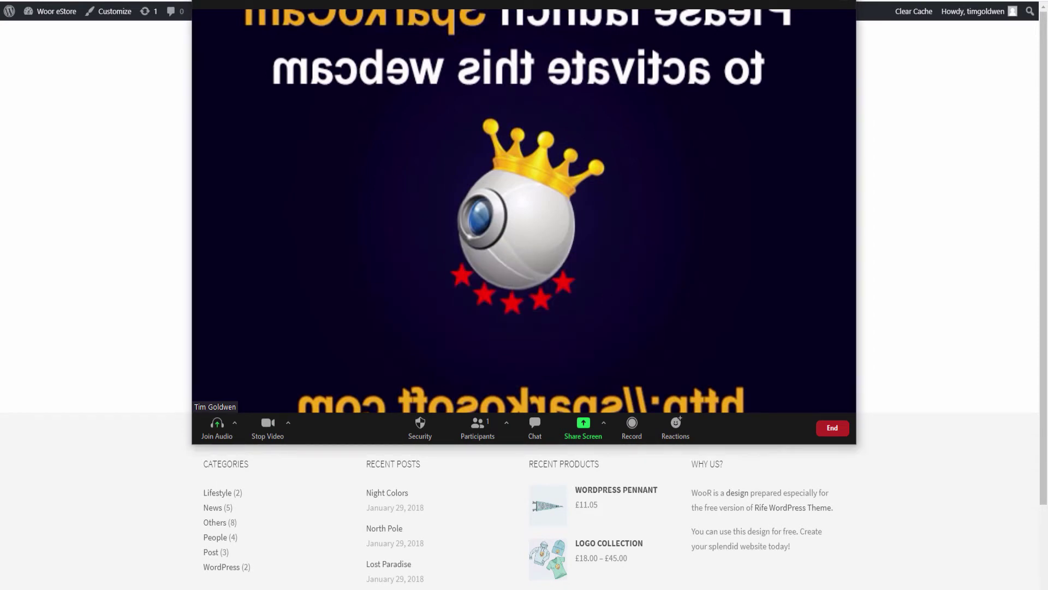
pyautogui.doubleClick(790, 22)
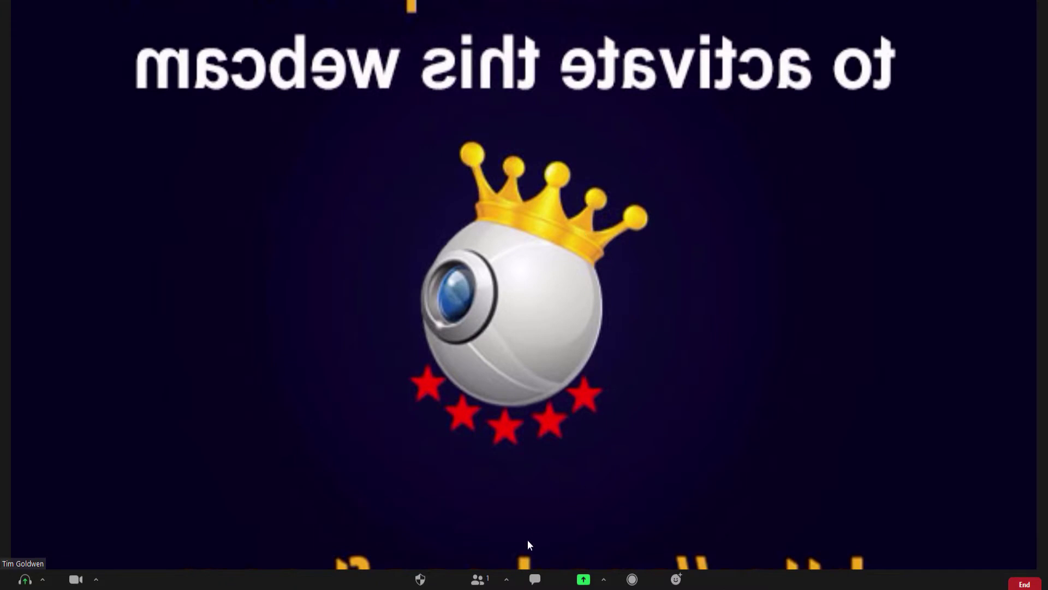
pyautogui.click(478, 579)
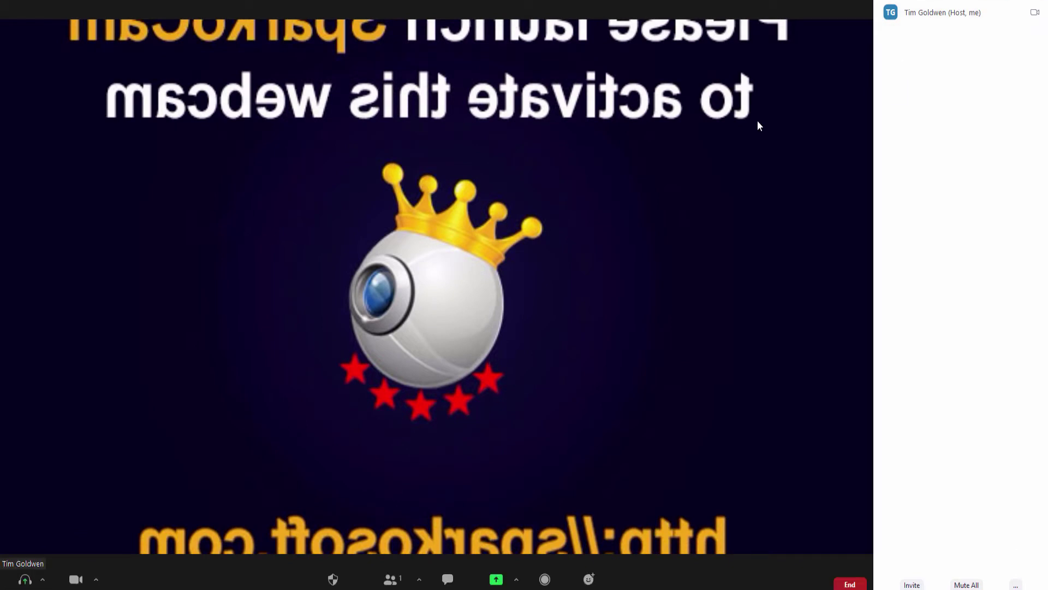
pyautogui.doubleClick(837, 67)
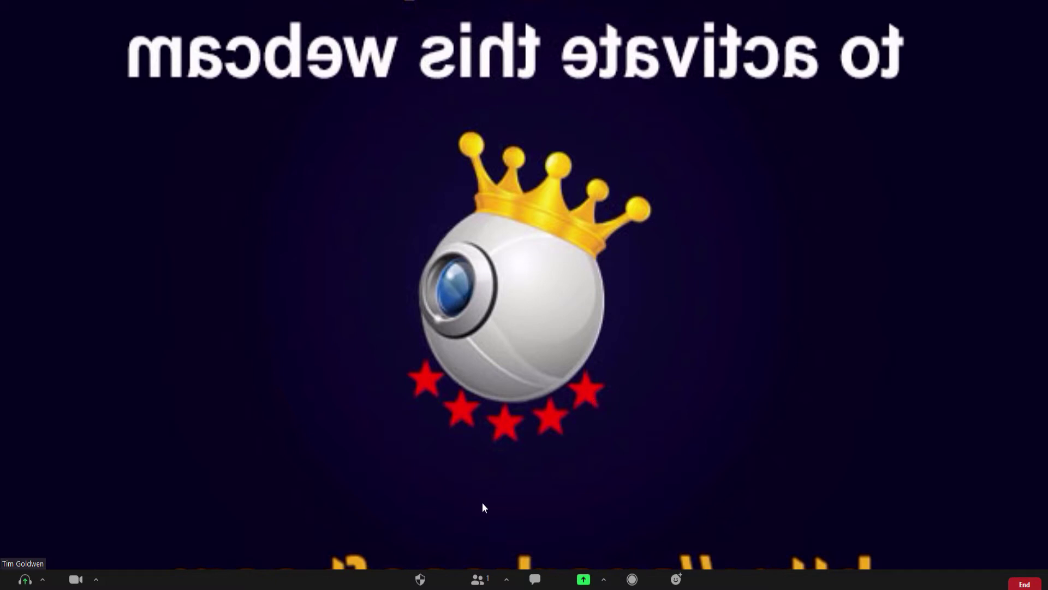
# Check the invite options and the meeting chat, then back out of ending the meeting
pyautogui.click(504, 581)
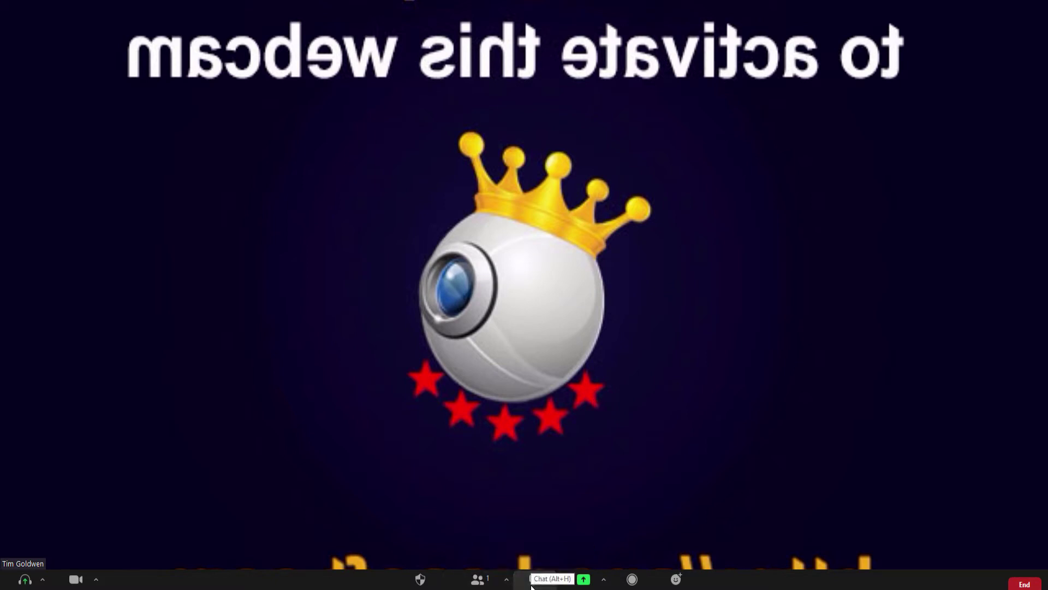
pyautogui.click(531, 585)
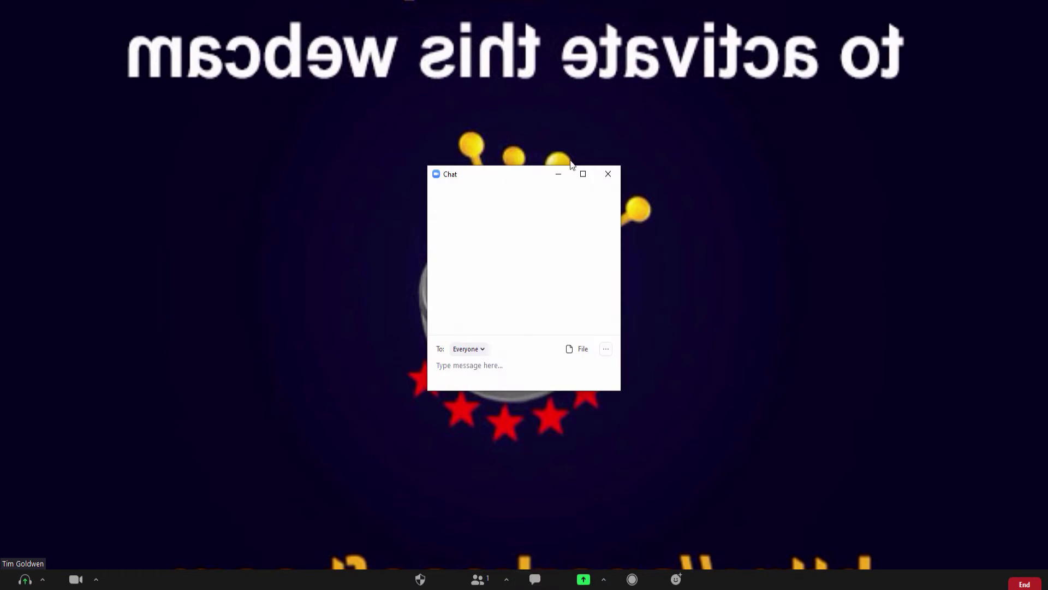
pyautogui.click(608, 173)
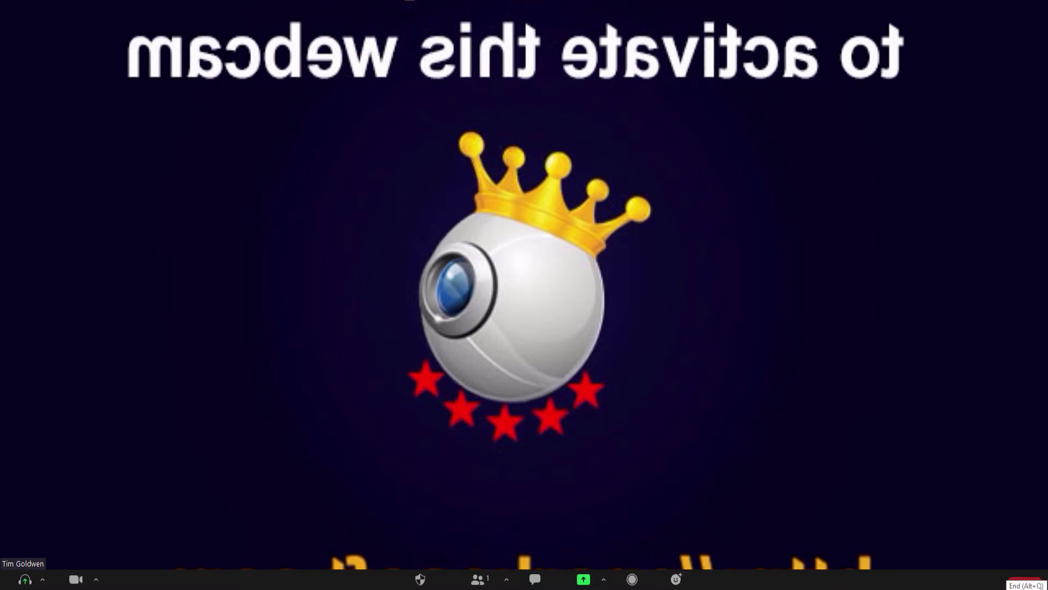
pyautogui.click(1024, 583)
pyautogui.press('Escape')
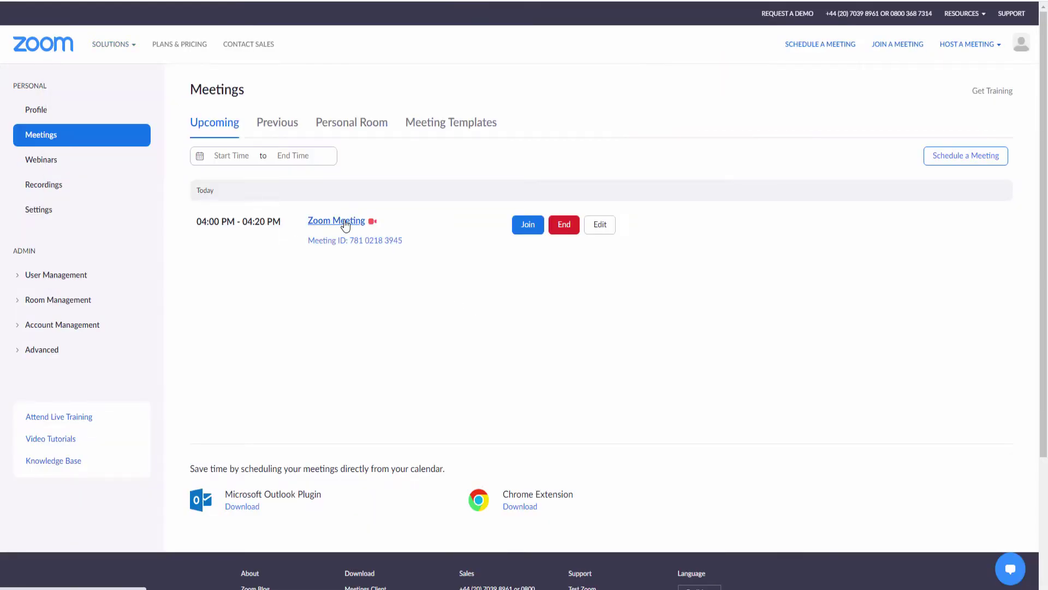
# Check the Zoom Meeting's schedule: 09/17/2020, 4:00 PM, 20 minutes, London time zone
pyautogui.moveTo(346, 243); pyautogui.dragTo(404, 255)
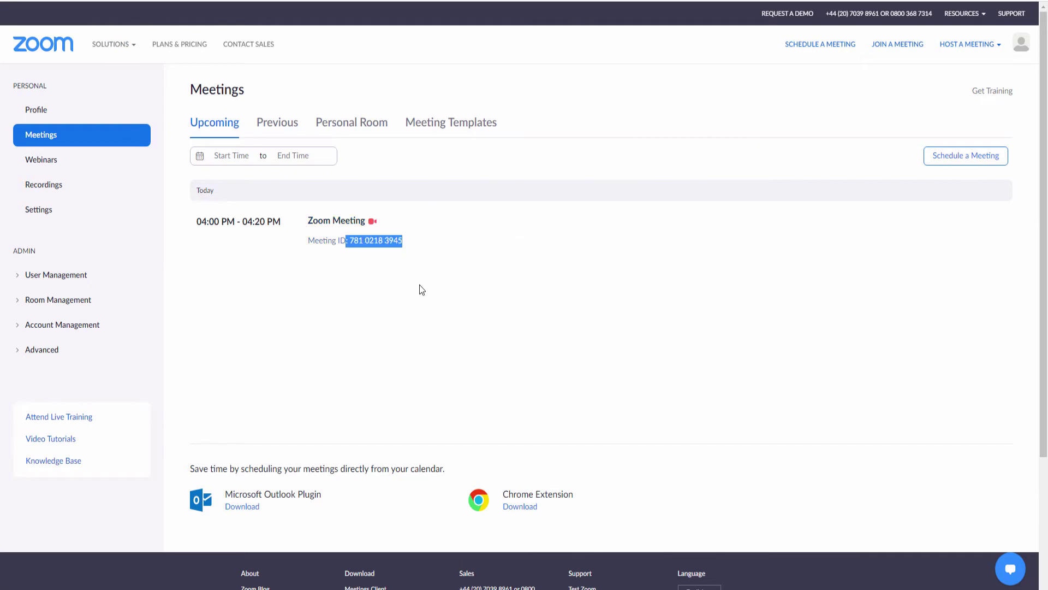
pyautogui.moveTo(196, 227); pyautogui.dragTo(411, 263)
pyautogui.click(507, 254)
pyautogui.moveTo(536, 228)
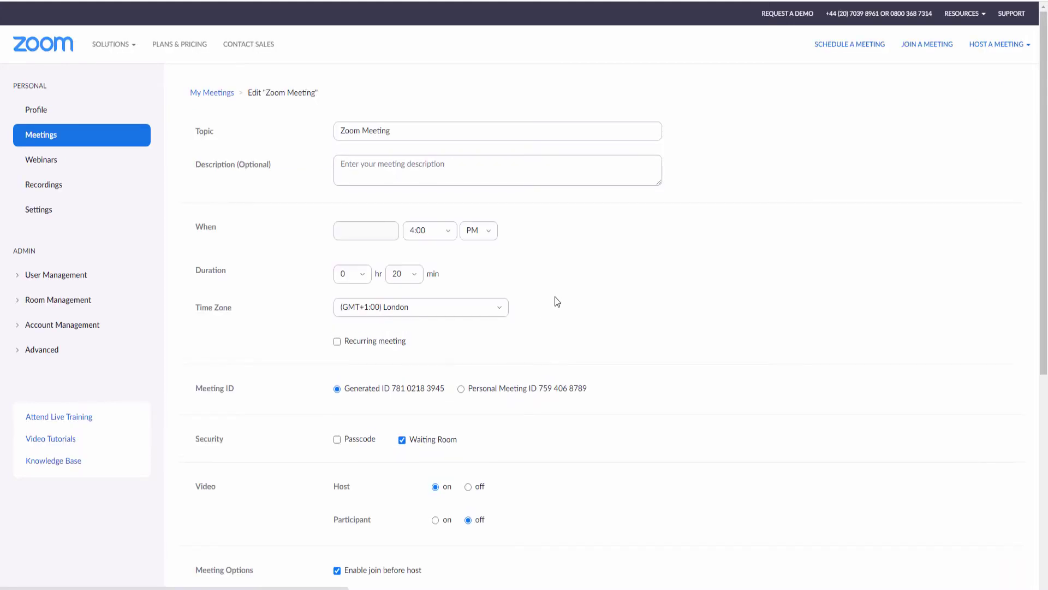
pyautogui.scroll(-6, 555, 297)
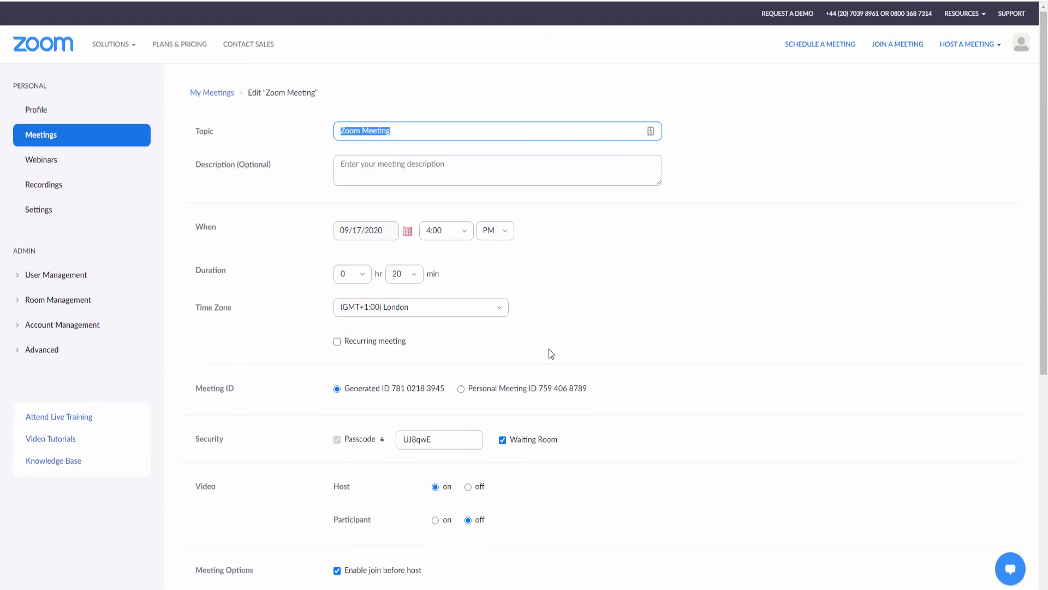
pyautogui.click(34, 109)
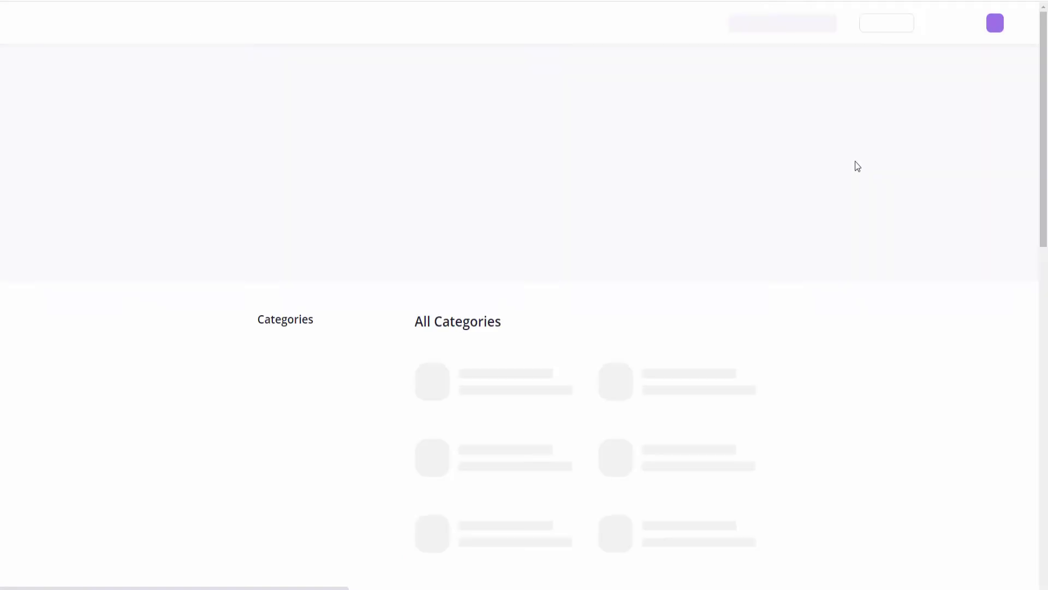
# Open the Wordpress Meeting JWT app via Develop > Build App and view its credentials and token
pyautogui.moveTo(891, 27)
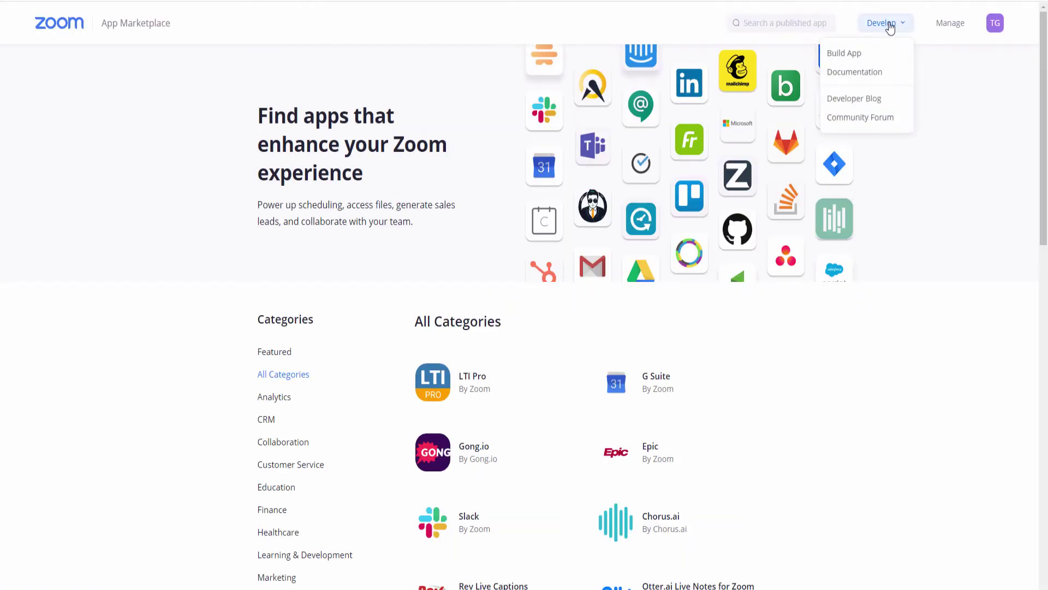
pyautogui.click(865, 54)
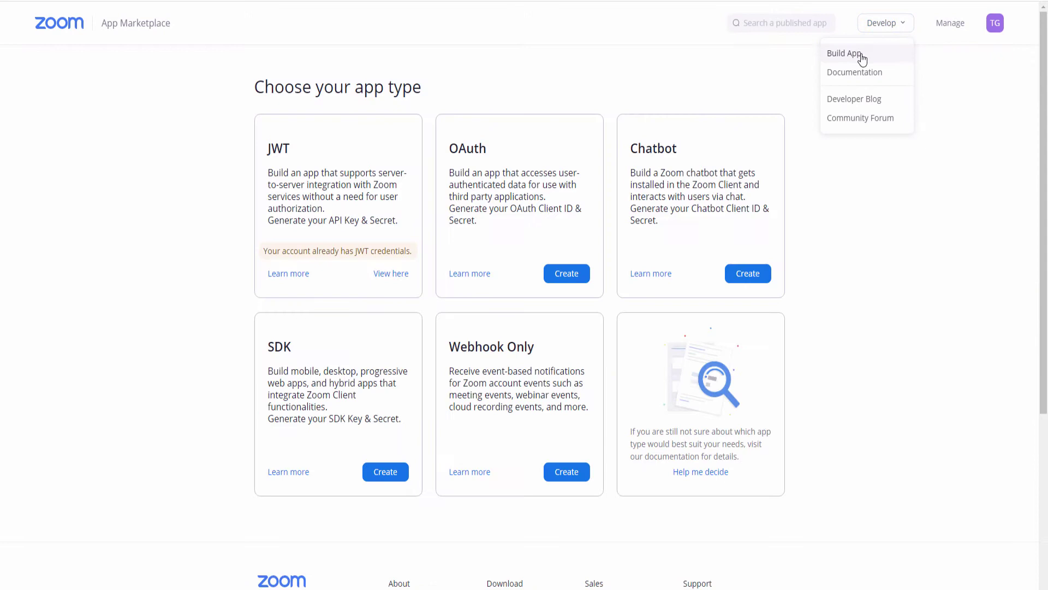
pyautogui.click(392, 283)
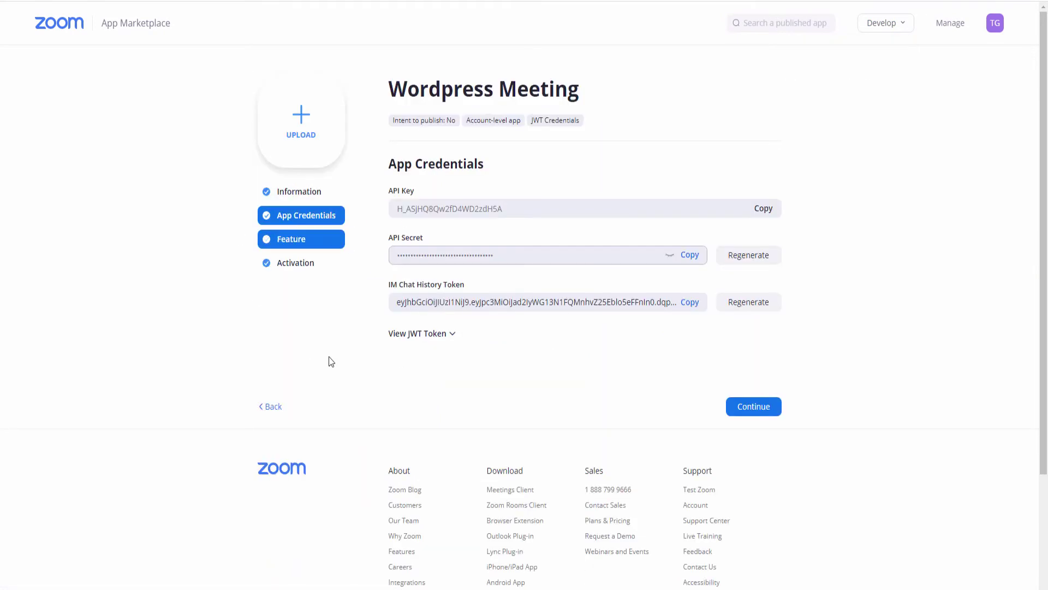
pyautogui.scroll(-3, 413, 367)
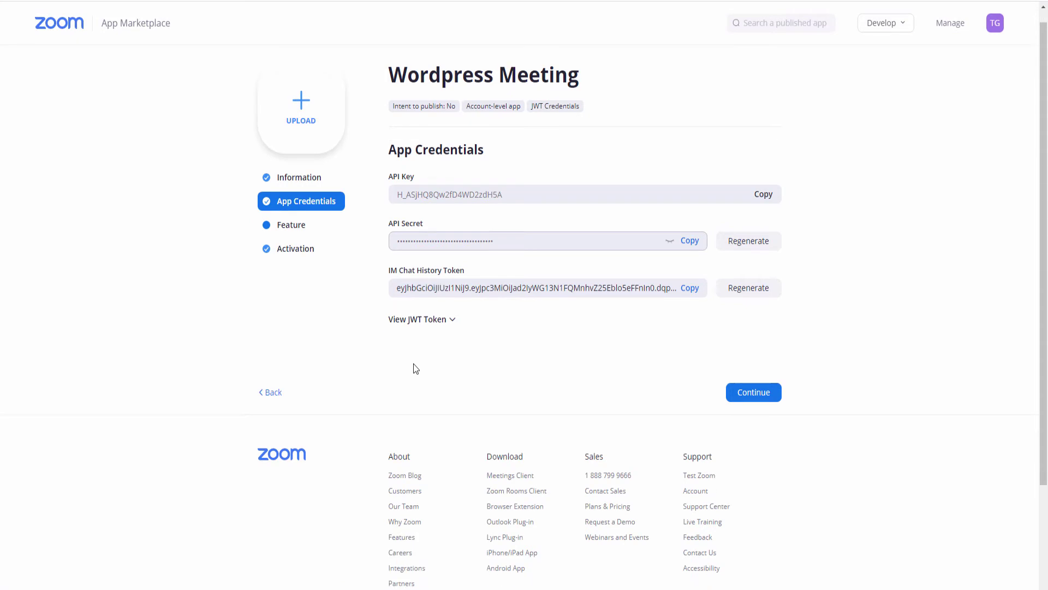
pyautogui.click(449, 185)
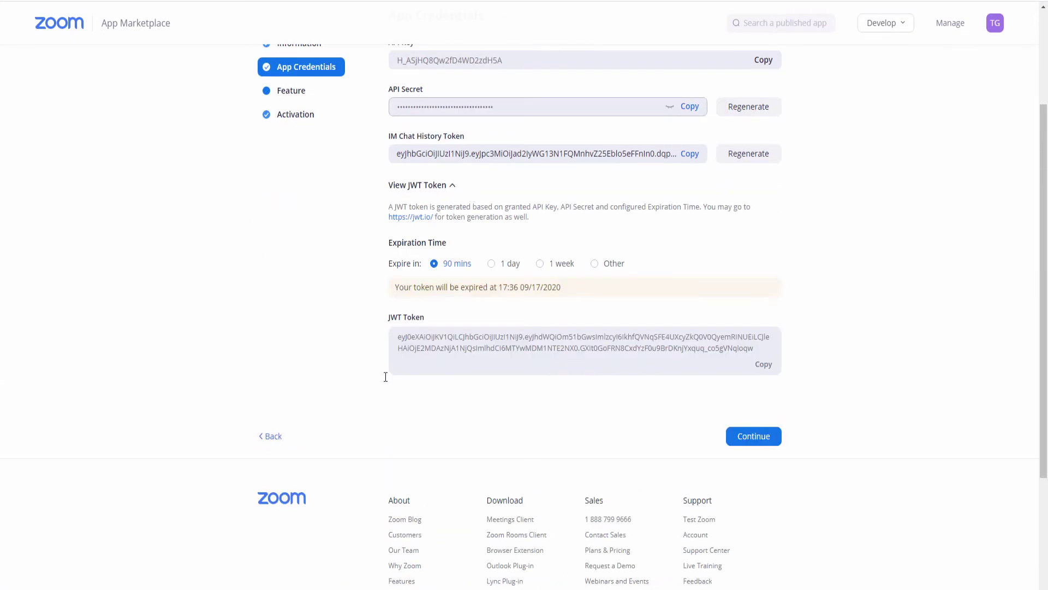
# Deactivate the Wordpress Meeting app from its Activation page and confirm
pyautogui.scroll(3, 492, 382)
pyautogui.click(291, 265)
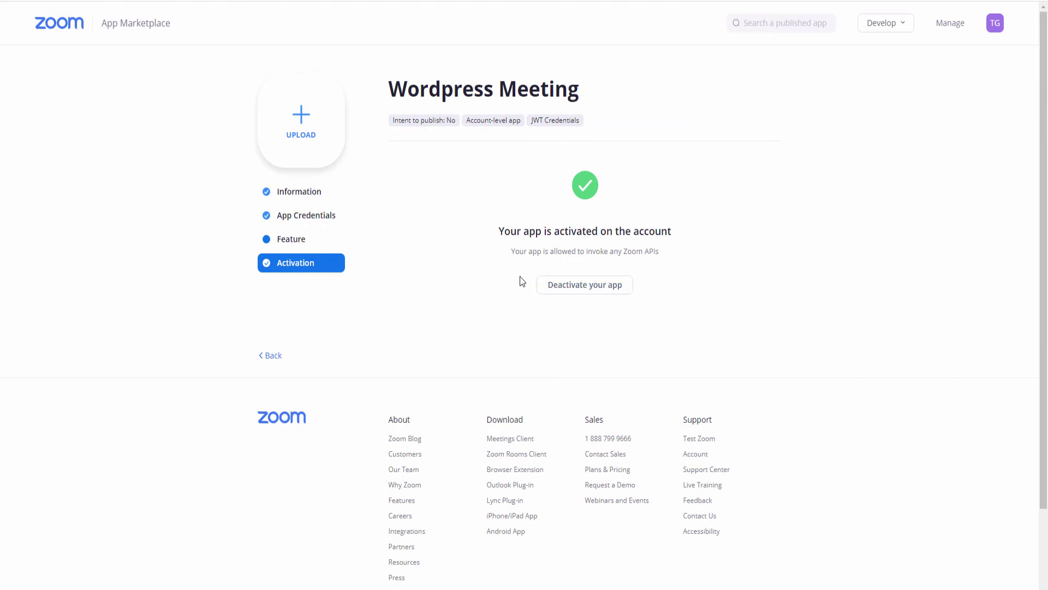
pyautogui.click(571, 288)
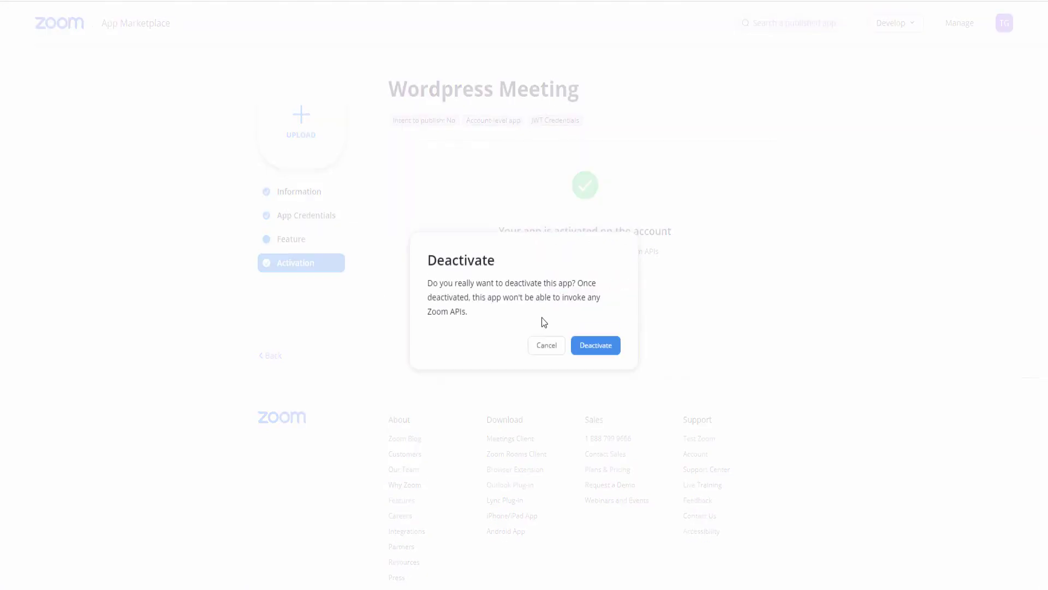
pyautogui.click(597, 349)
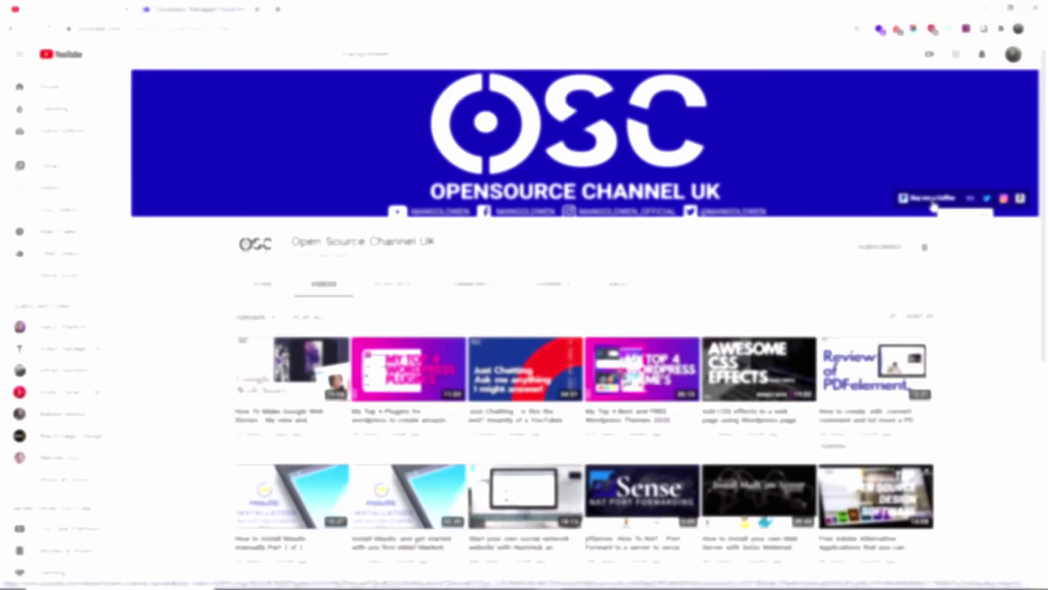